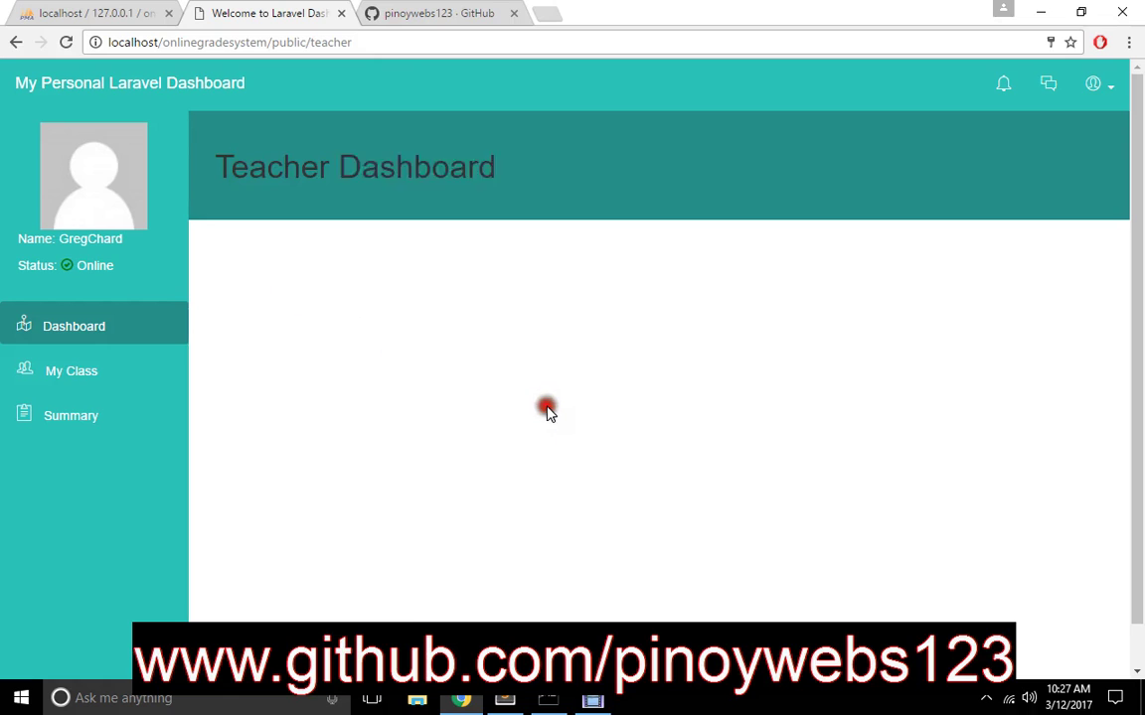
# Look at the project's GitHub page and return to the teacher dashboard
pyautogui.click(636, 368)
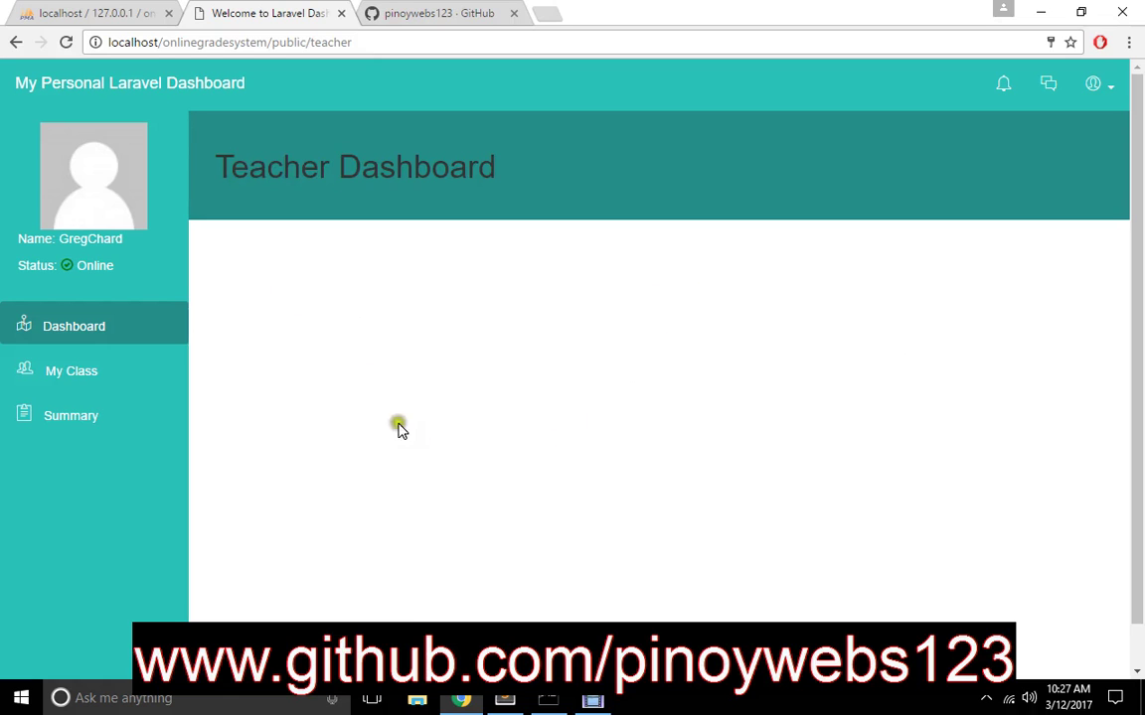
pyautogui.click(383, 12)
pyautogui.moveTo(363, 86); pyautogui.dragTo(917, 99)
pyautogui.click(1084, 326)
pyautogui.click(273, 12)
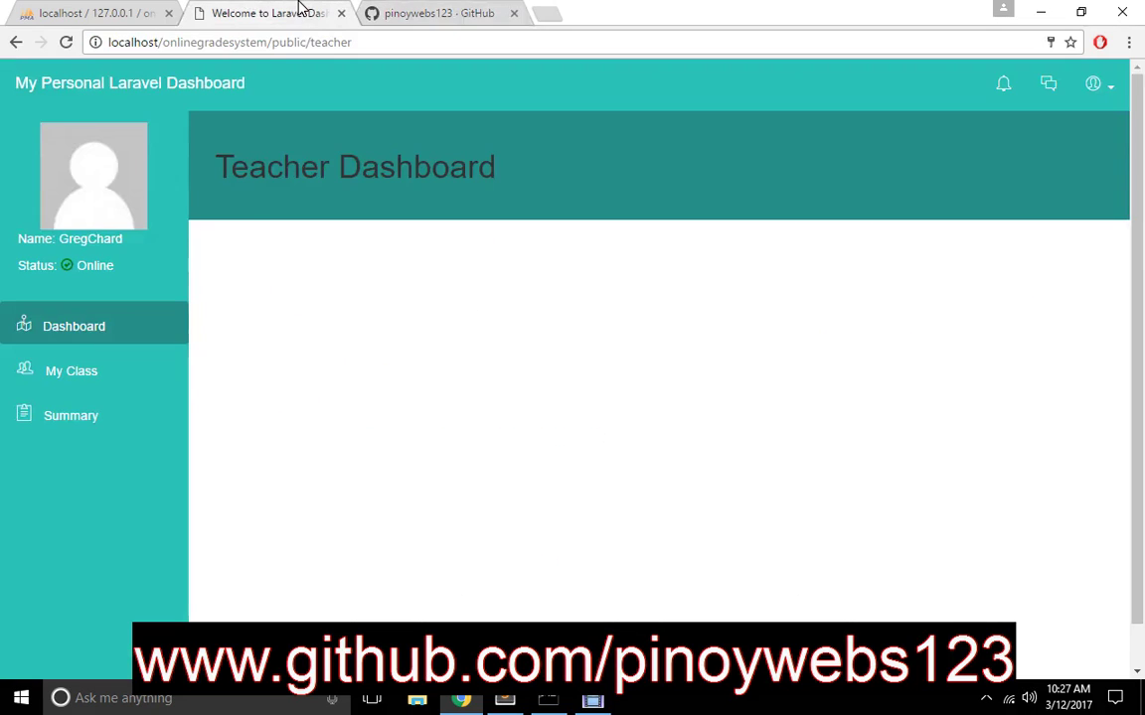
# View the My Class and Summary pages of the teacher dashboard and review the navigation entries
pyautogui.click(87, 370)
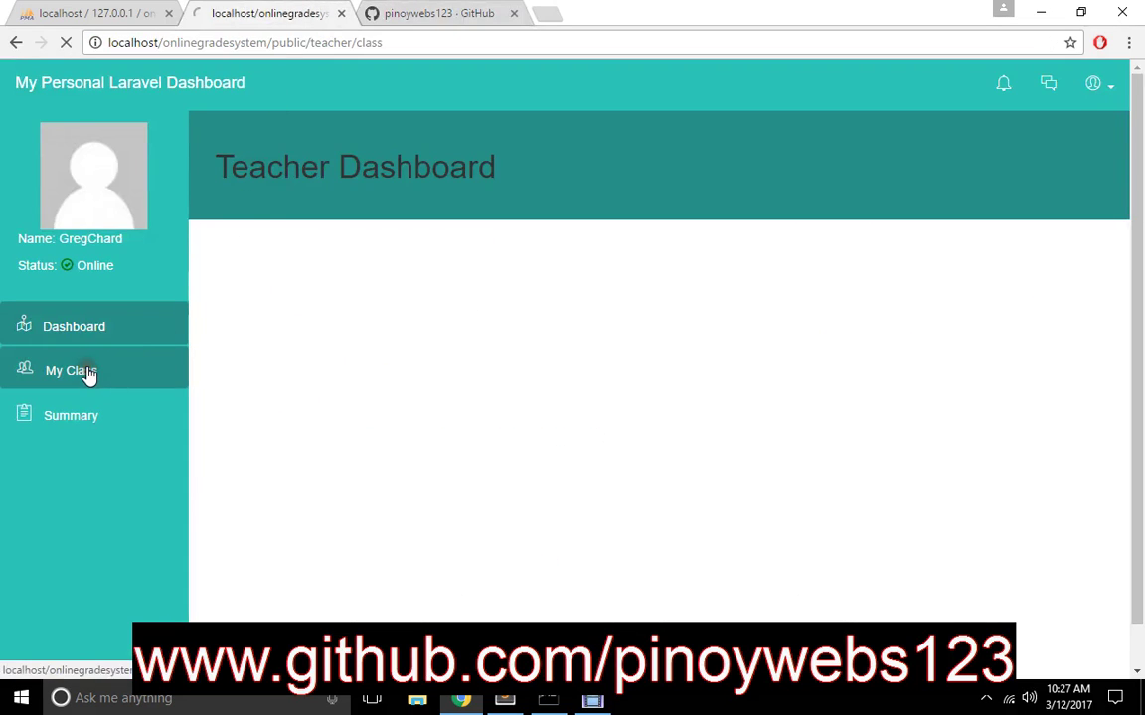
pyautogui.click(91, 417)
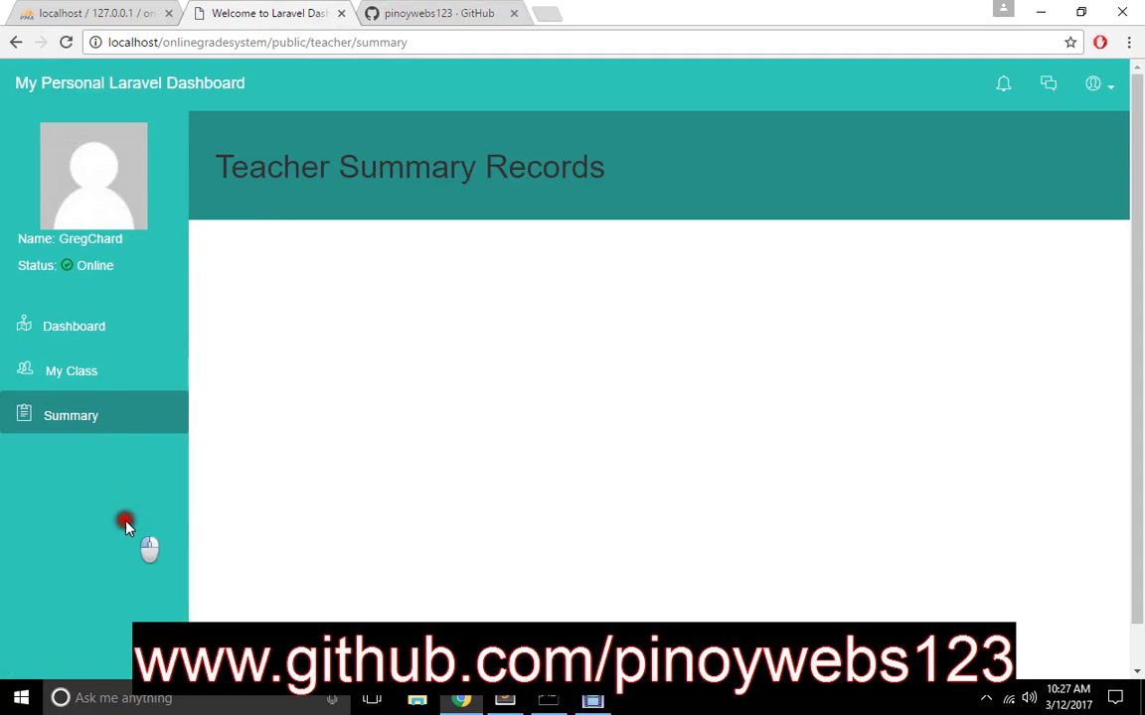
pyautogui.moveTo(129, 524); pyautogui.dragTo(21, 327)
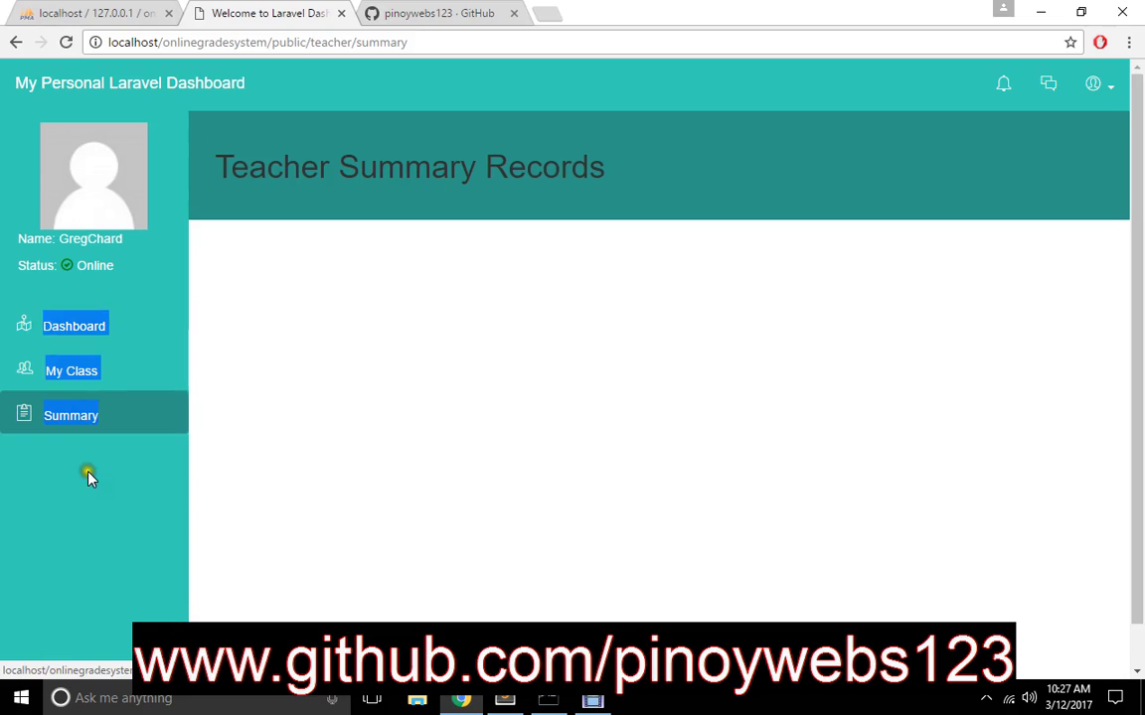
pyautogui.click(309, 370)
pyautogui.click(316, 378)
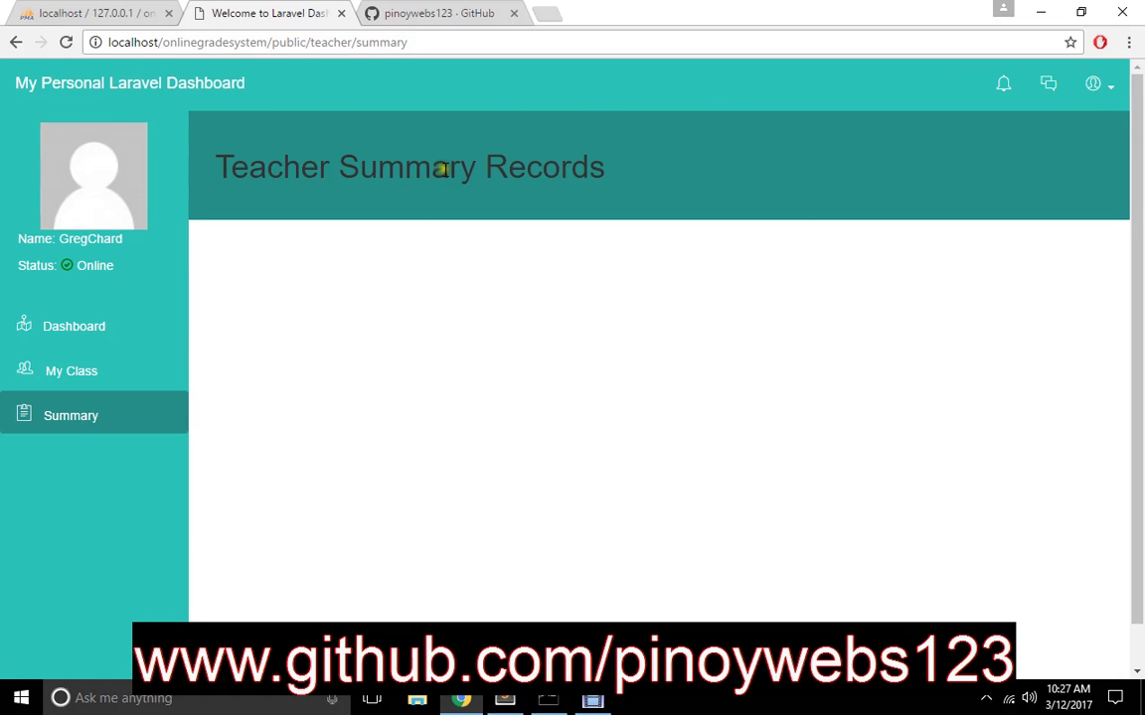
# Examine the Summary page's HTML source, including its embedded styles and navigation markup, and close the source view
pyautogui.hotkey('ctrl', 'u')
pyautogui.scroll(-6, 391, 249)
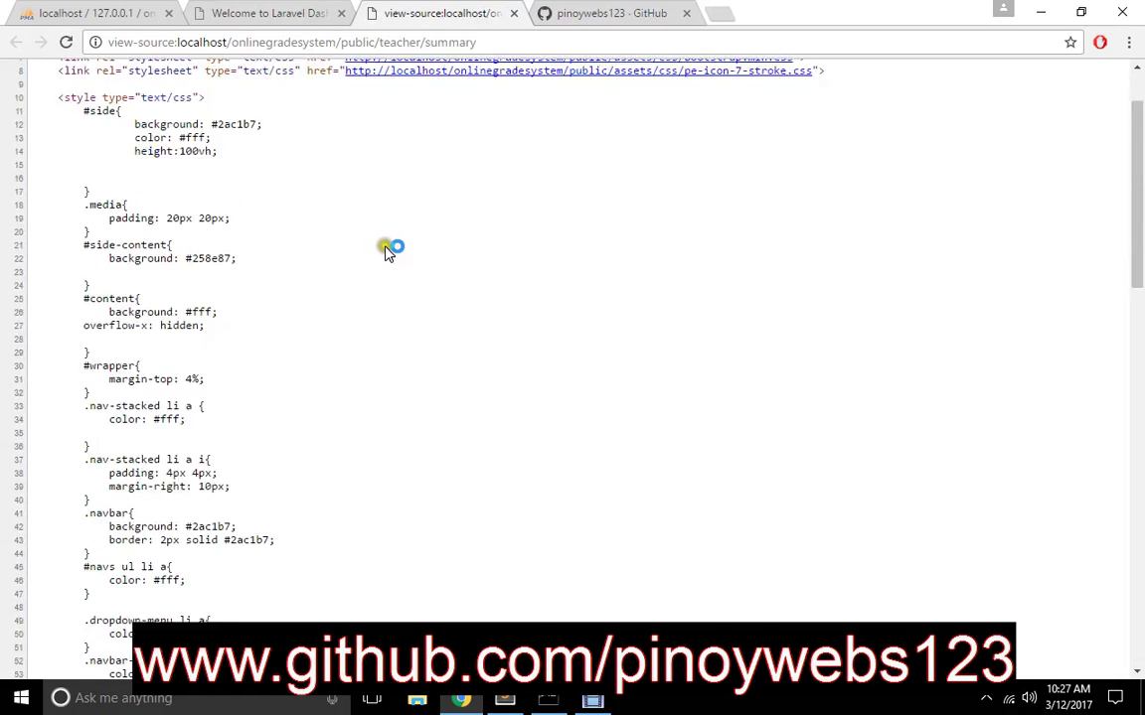
pyautogui.scroll(-8, 391, 248)
pyautogui.scroll(11, 390, 249)
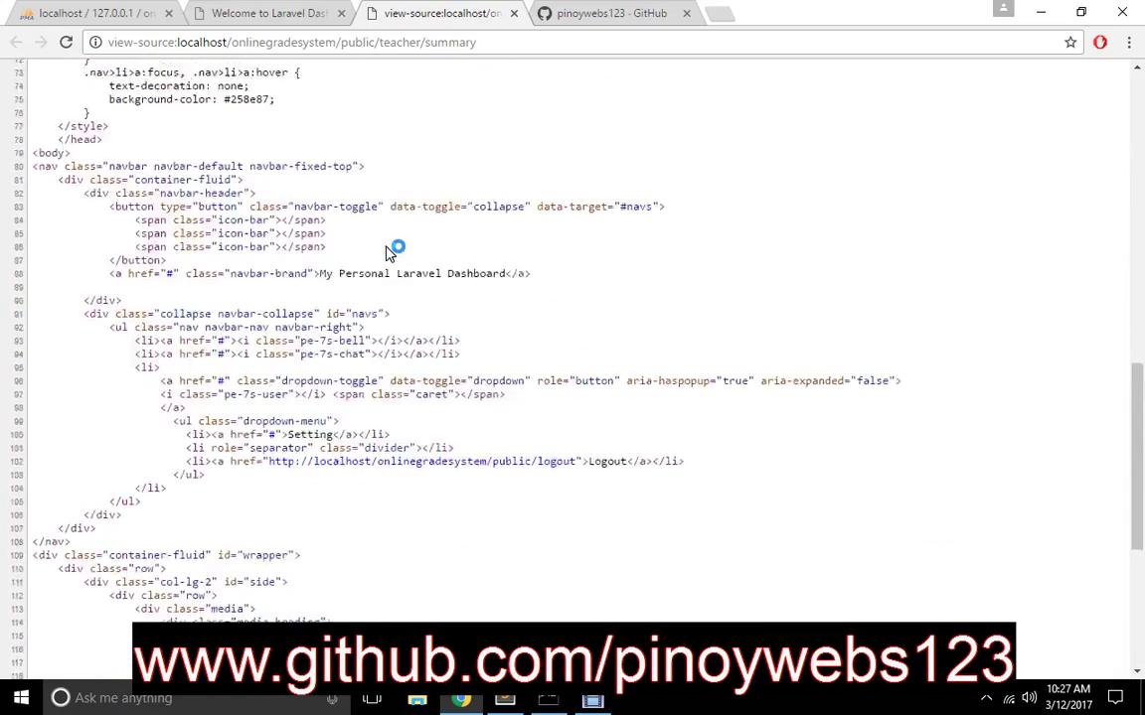
pyautogui.scroll(2, 391, 249)
pyautogui.moveTo(58, 101); pyautogui.dragTo(92, 134)
pyautogui.click(542, 415)
pyautogui.scroll(-13, 545, 423)
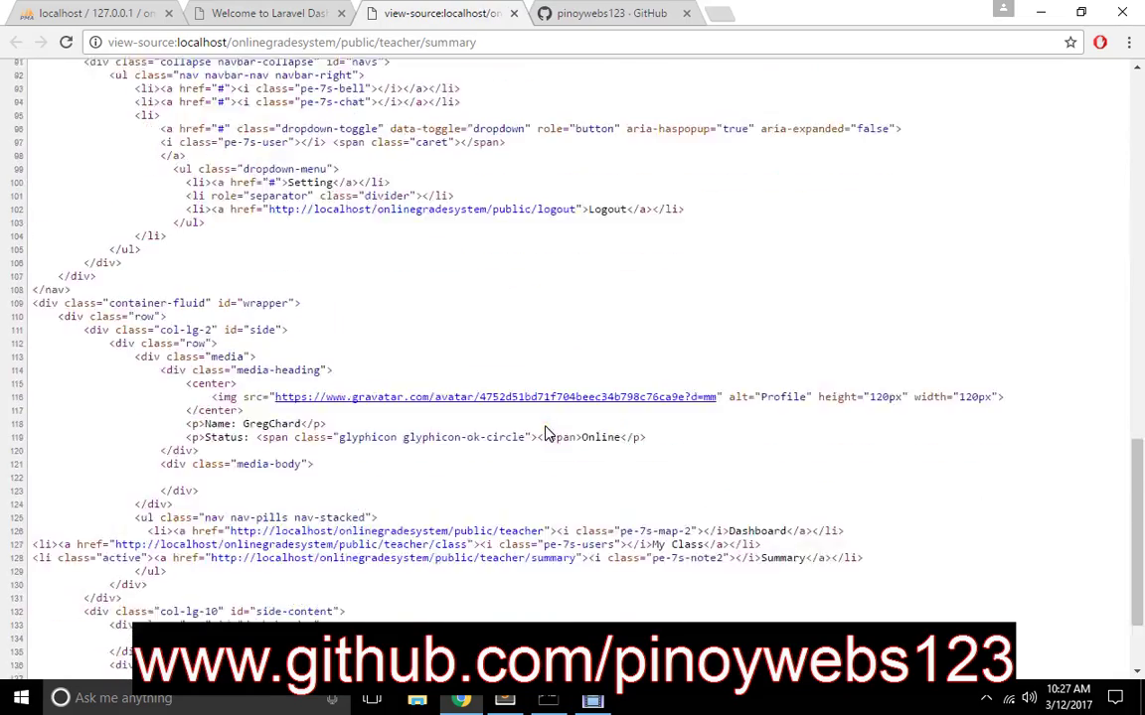
pyautogui.scroll(14, 544, 433)
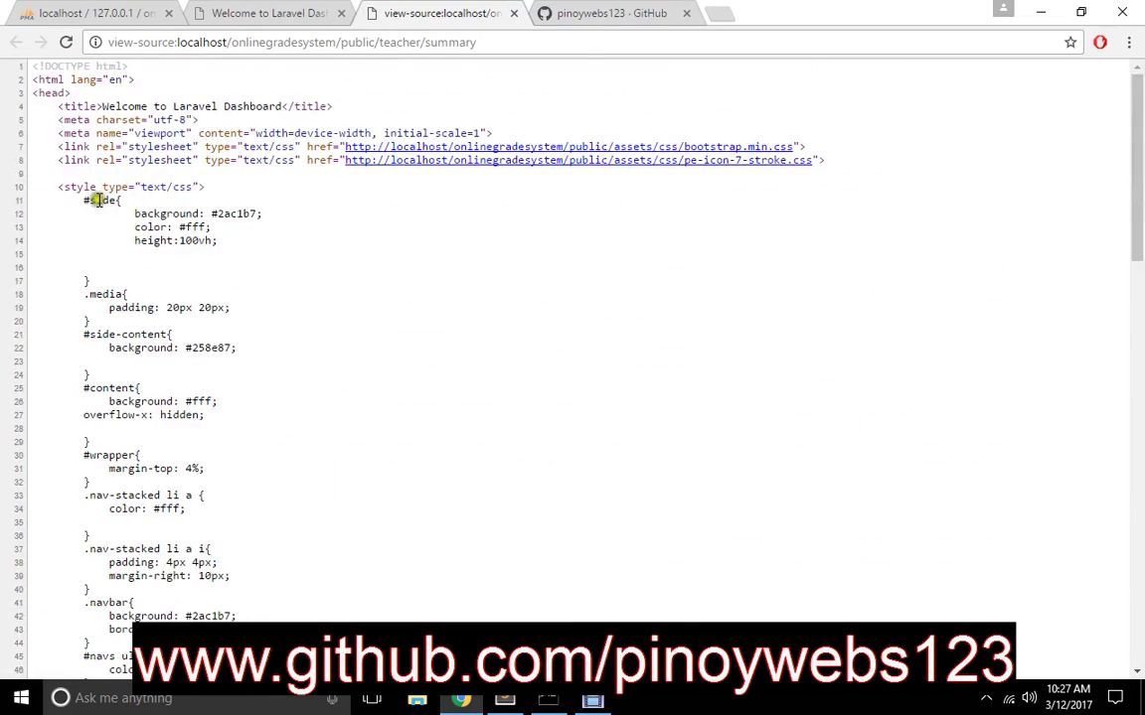
pyautogui.hotkey('ctrl', 'w')
# Start a new subject in My Class with the code ITS132 and the description Research and Development
pyautogui.click(82, 371)
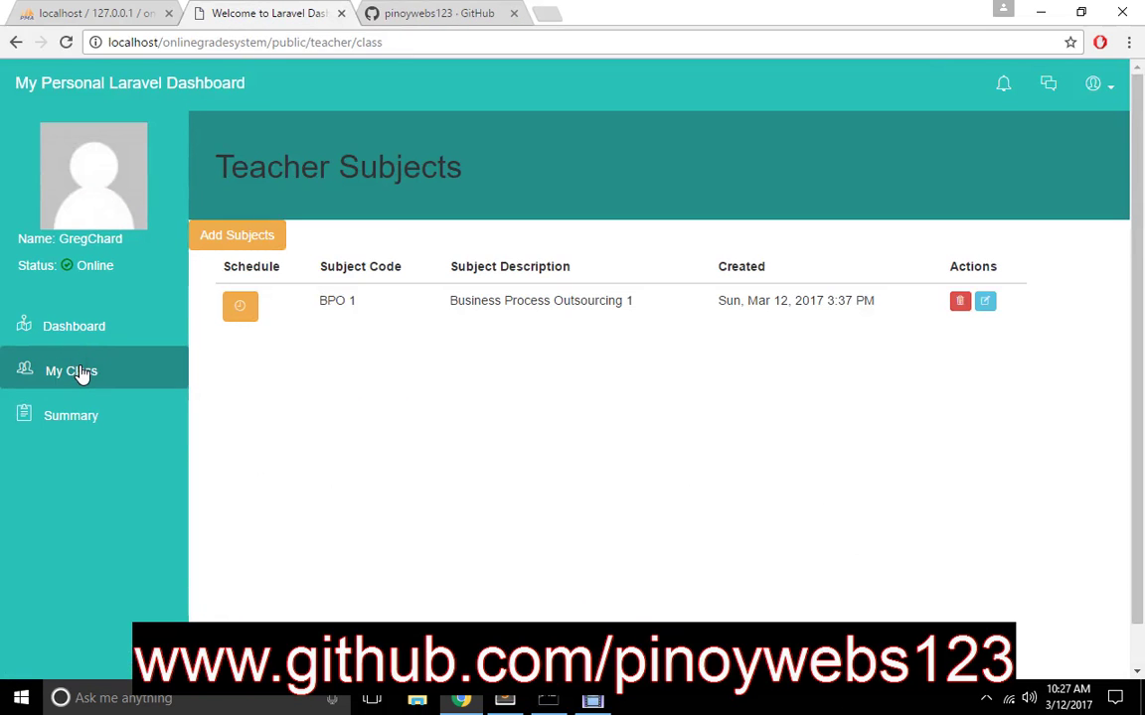
pyautogui.click(236, 237)
pyautogui.click(412, 162)
pyautogui.click(360, 211)
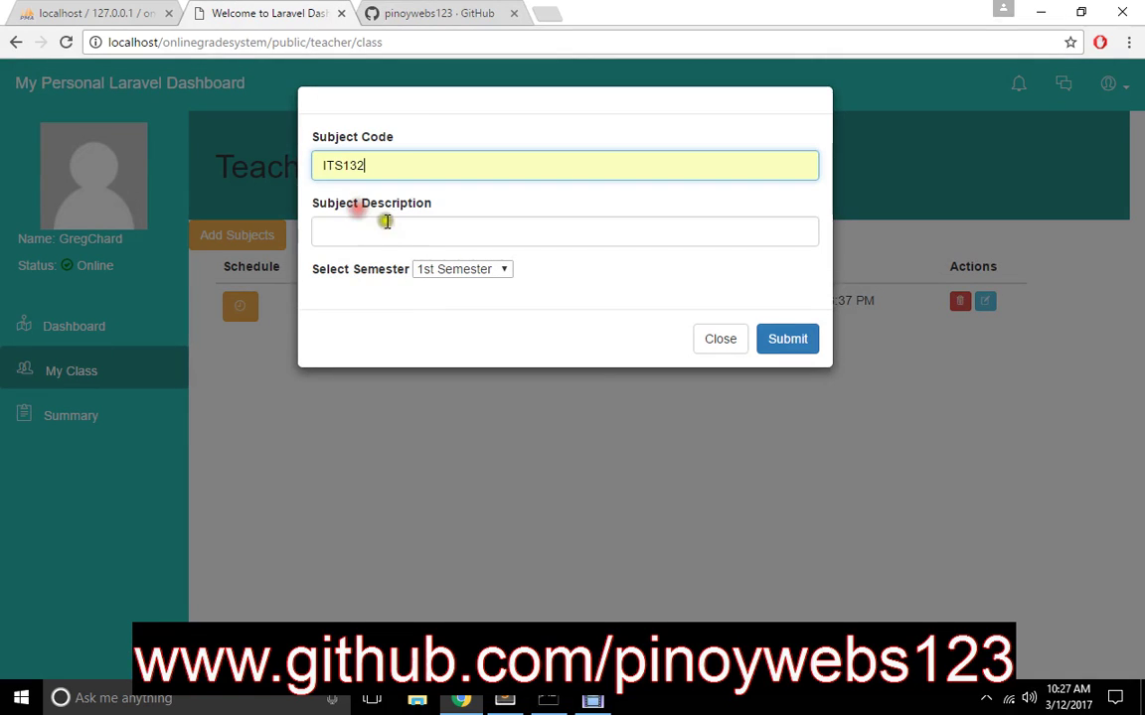
pyautogui.click(420, 234)
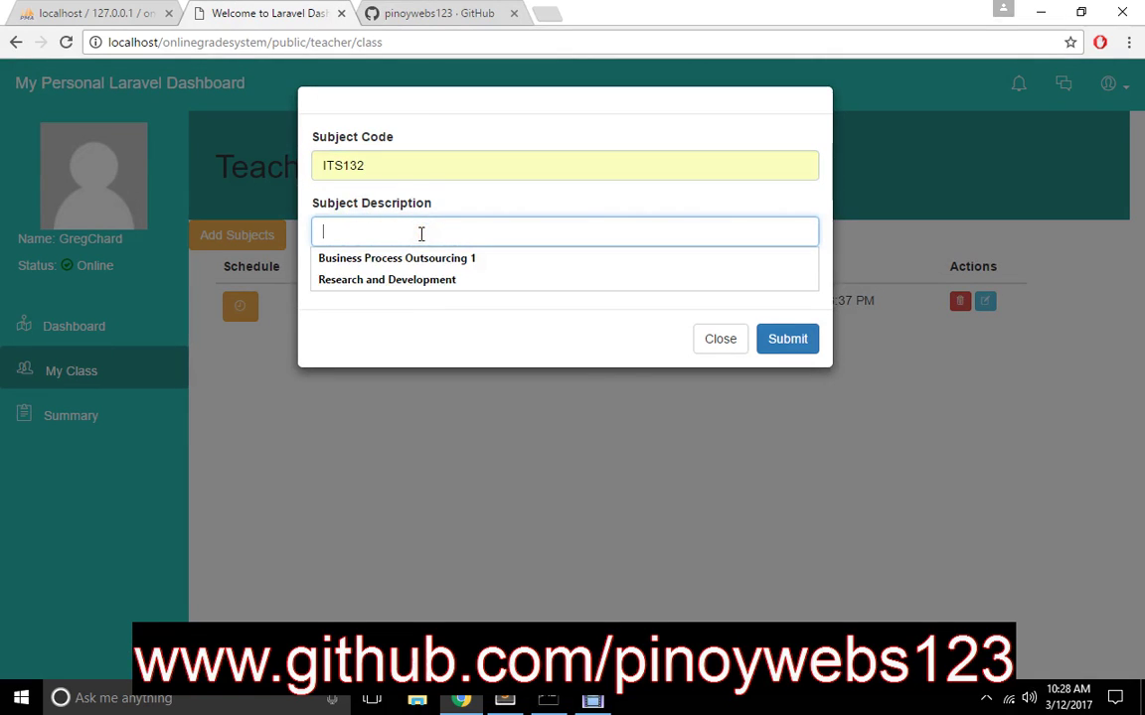
pyautogui.click(427, 280)
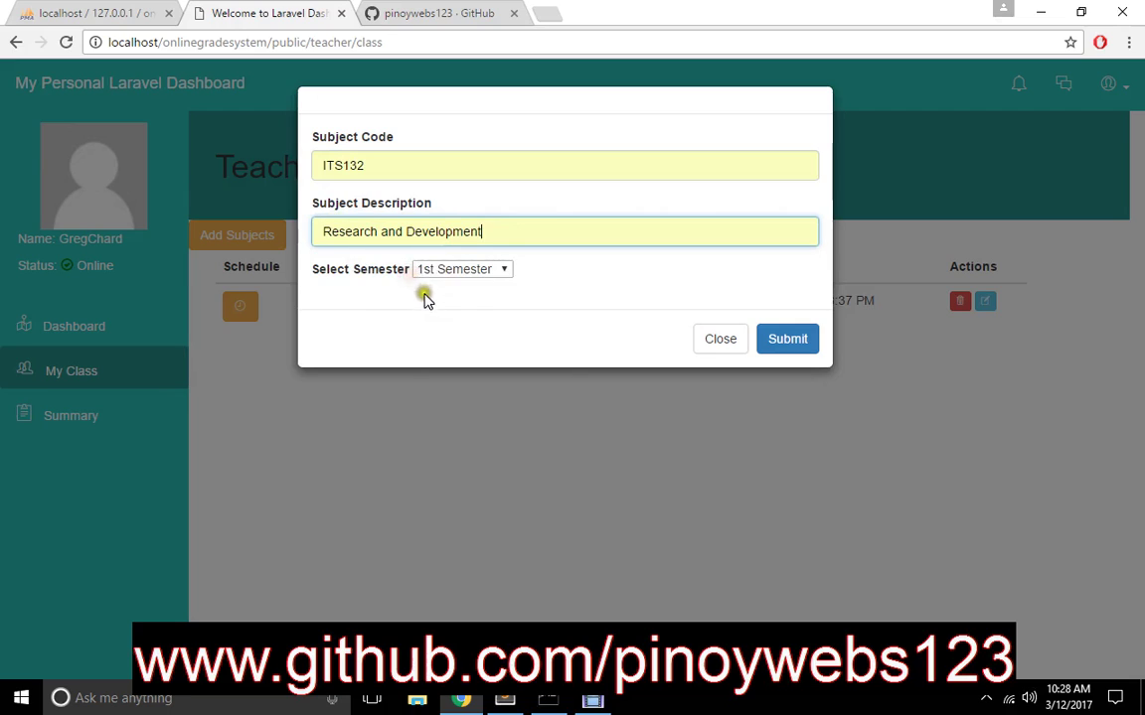
# Set the new subject's semester to 2nd Semester and submit it
pyautogui.click(443, 272)
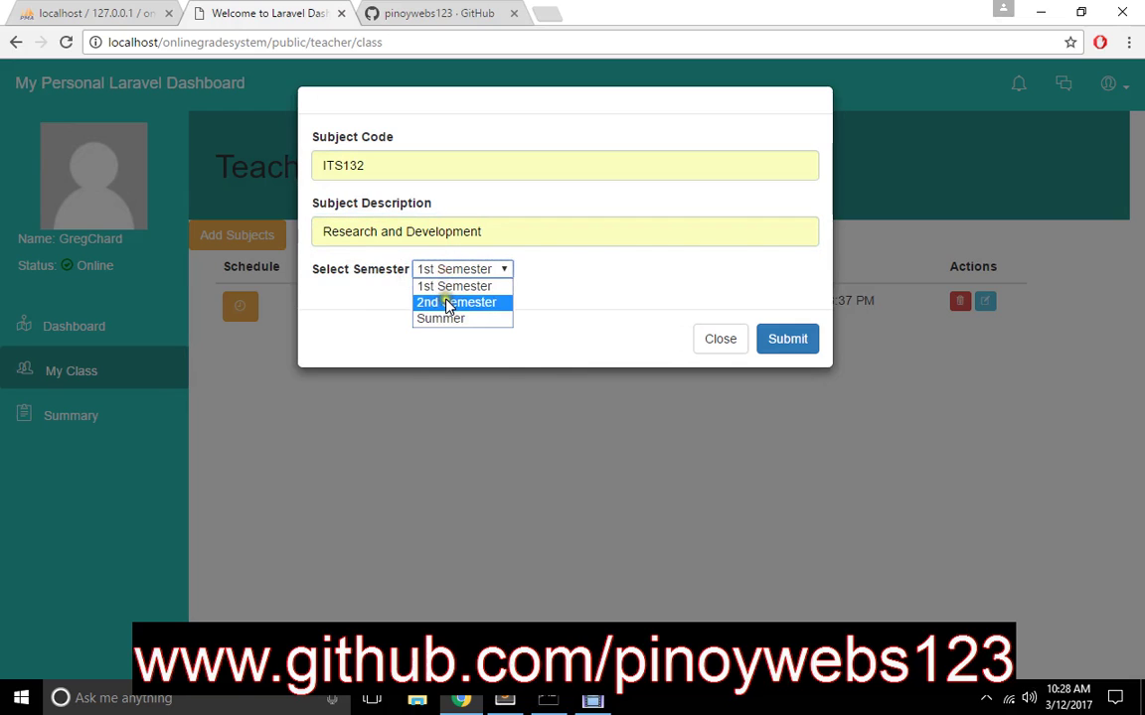
pyautogui.click(448, 303)
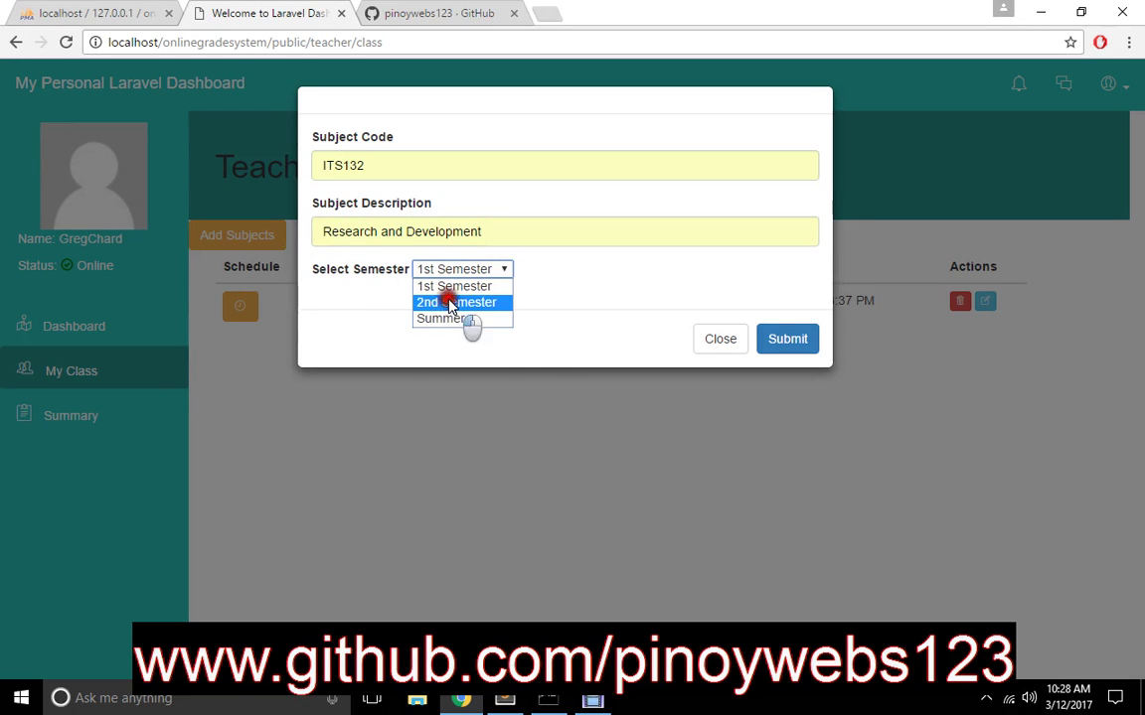
pyautogui.click(765, 343)
pyautogui.click(813, 340)
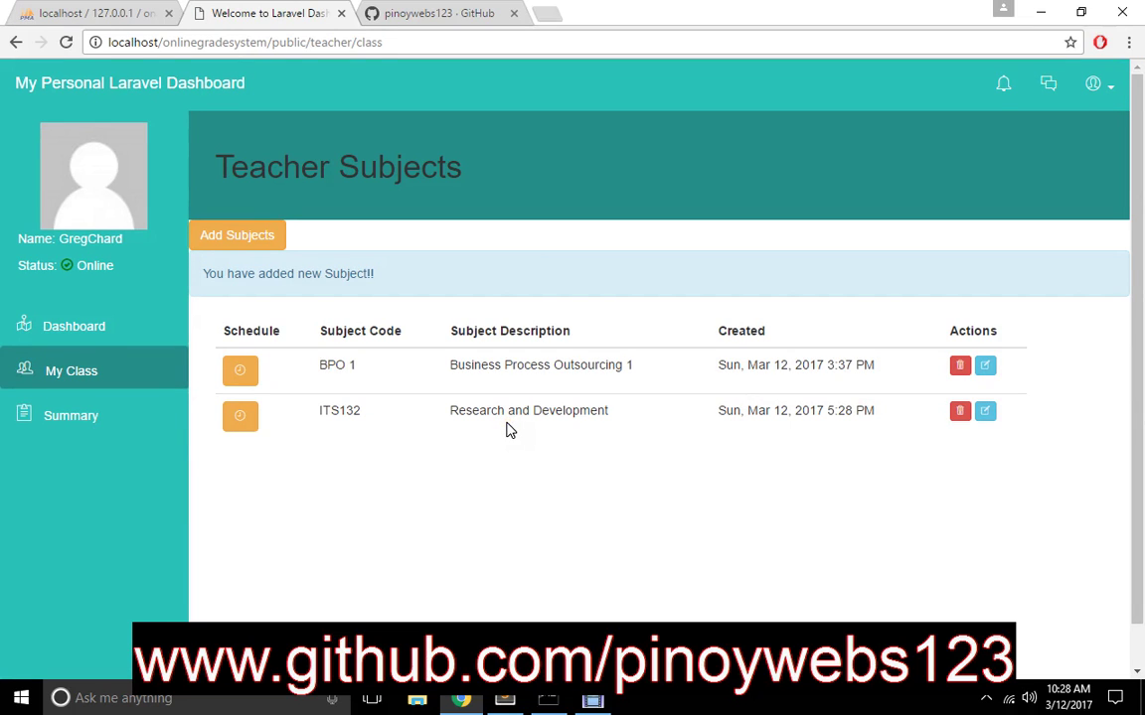
# Open the schedules of subject ITS132 and start a new schedule with the days TTH
pyautogui.click(239, 229)
pyautogui.click(250, 425)
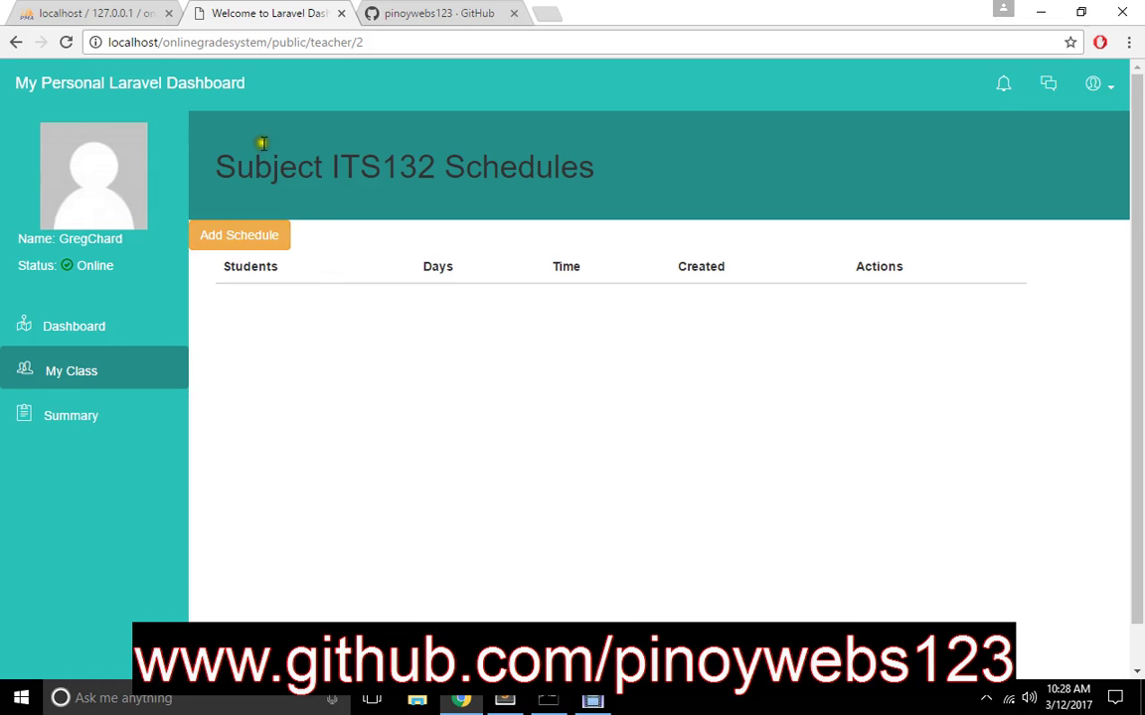
pyautogui.click(234, 242)
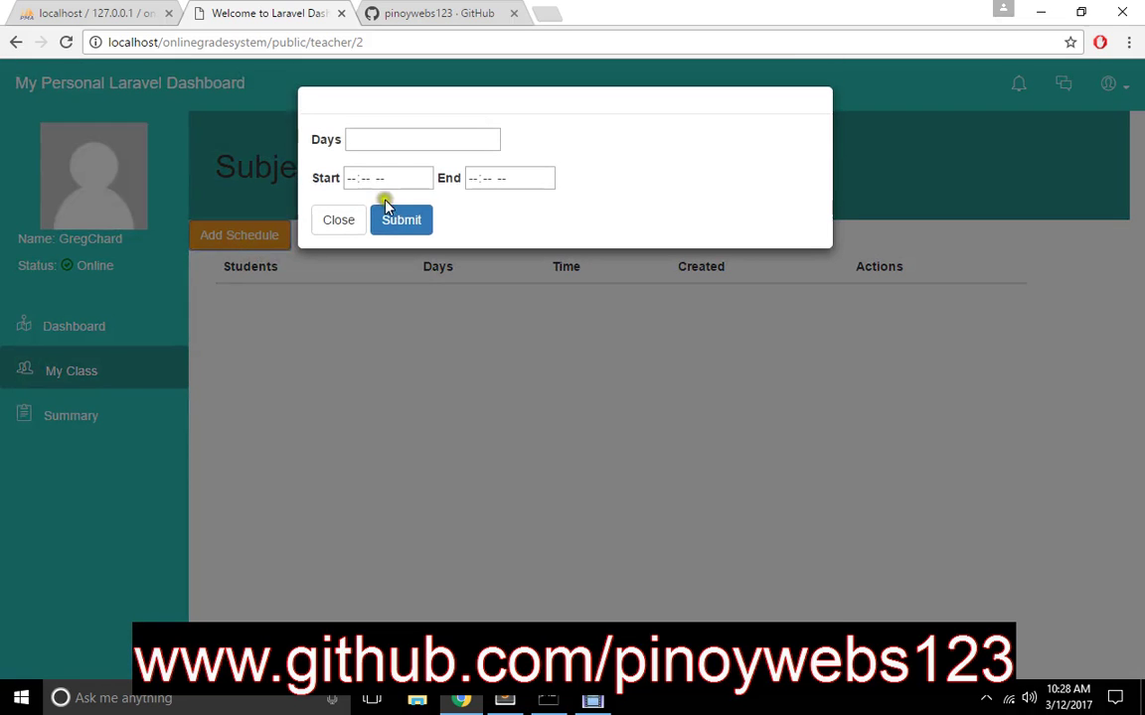
pyautogui.click(414, 139)
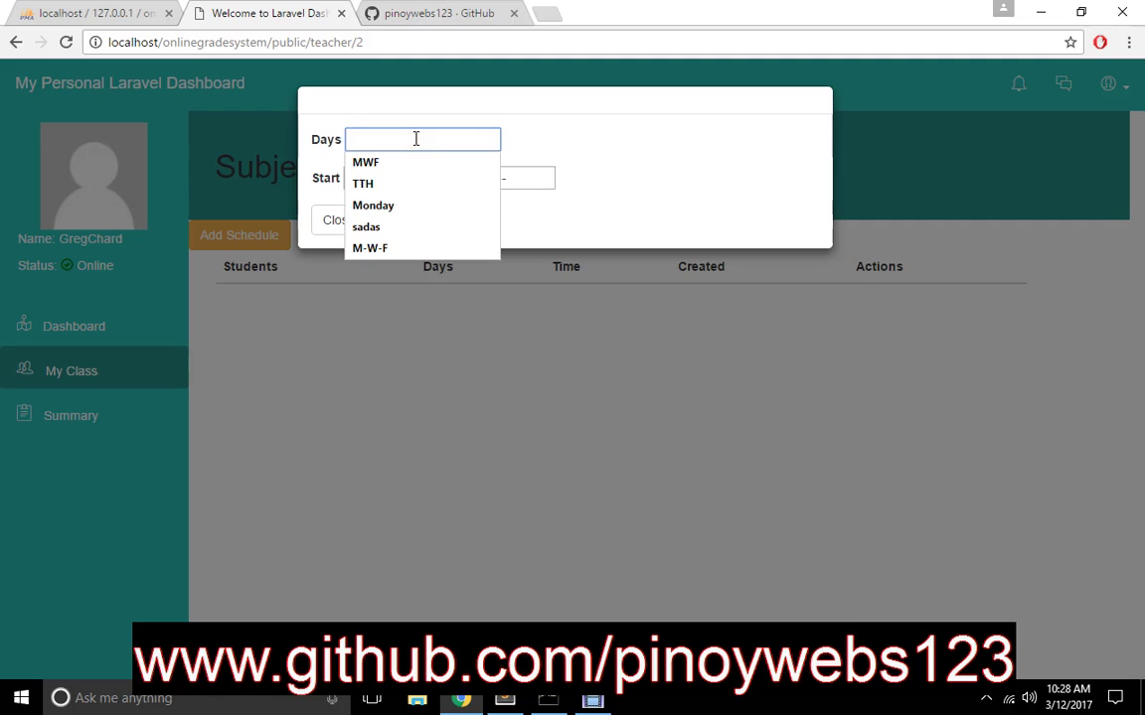
pyautogui.click(376, 184)
# Set the new schedule's start time to 02:00 PM
pyautogui.click(355, 181)
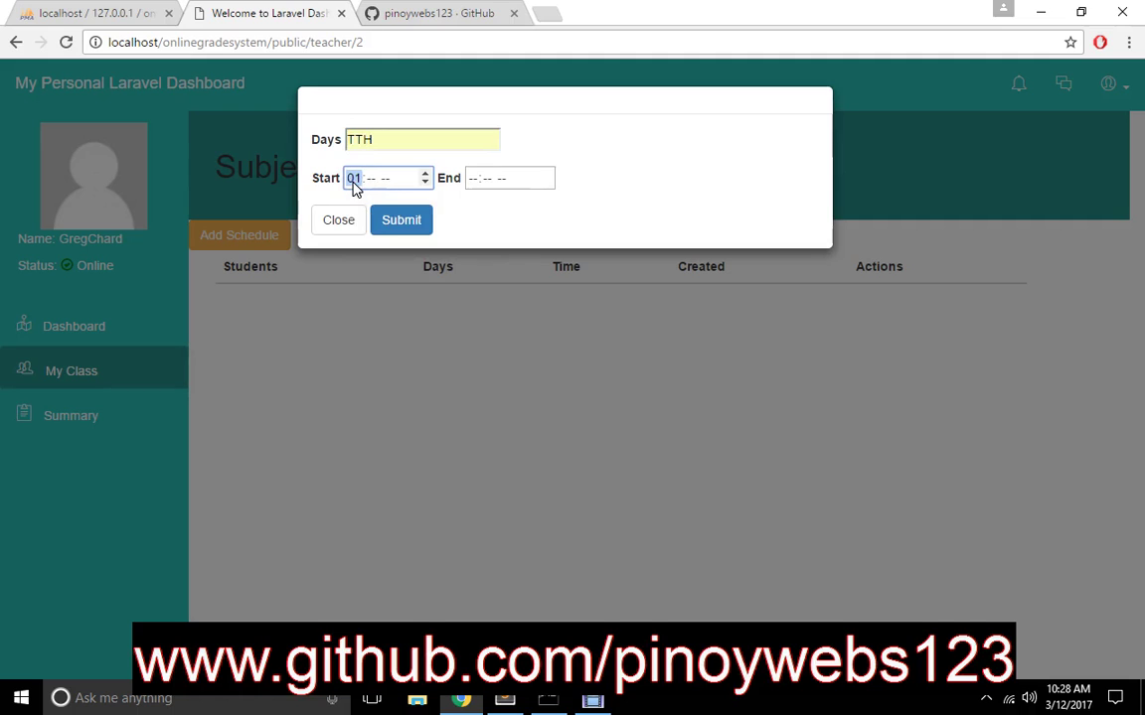
pyautogui.click(371, 182)
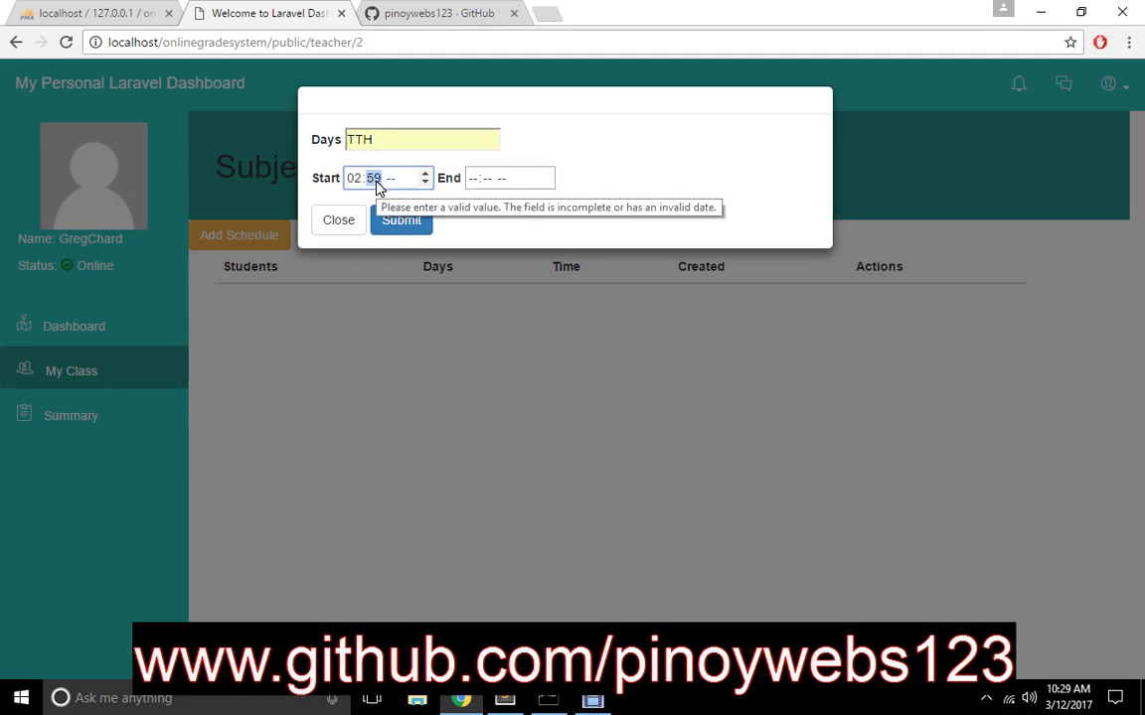
pyautogui.write('00')
pyautogui.click(388, 180)
pyautogui.write('p')
# Set the schedule's end time to 04:00 PM and submit the schedule
pyautogui.click(474, 185)
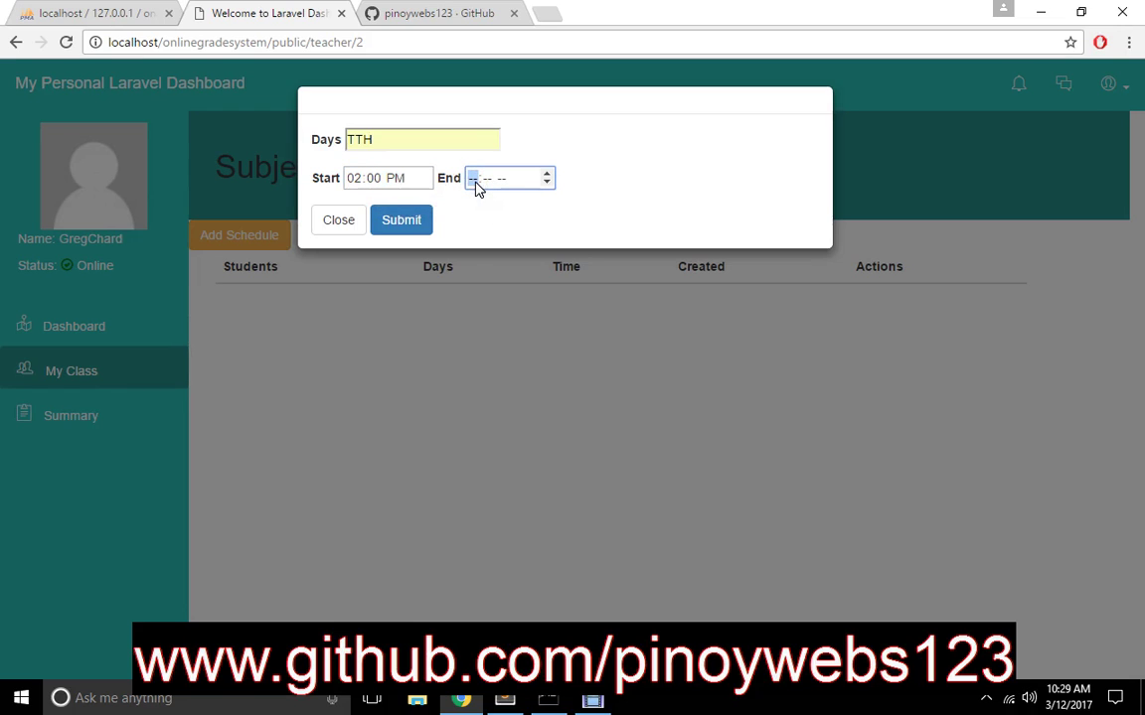
pyautogui.write('04:-- --')
pyautogui.click(489, 185)
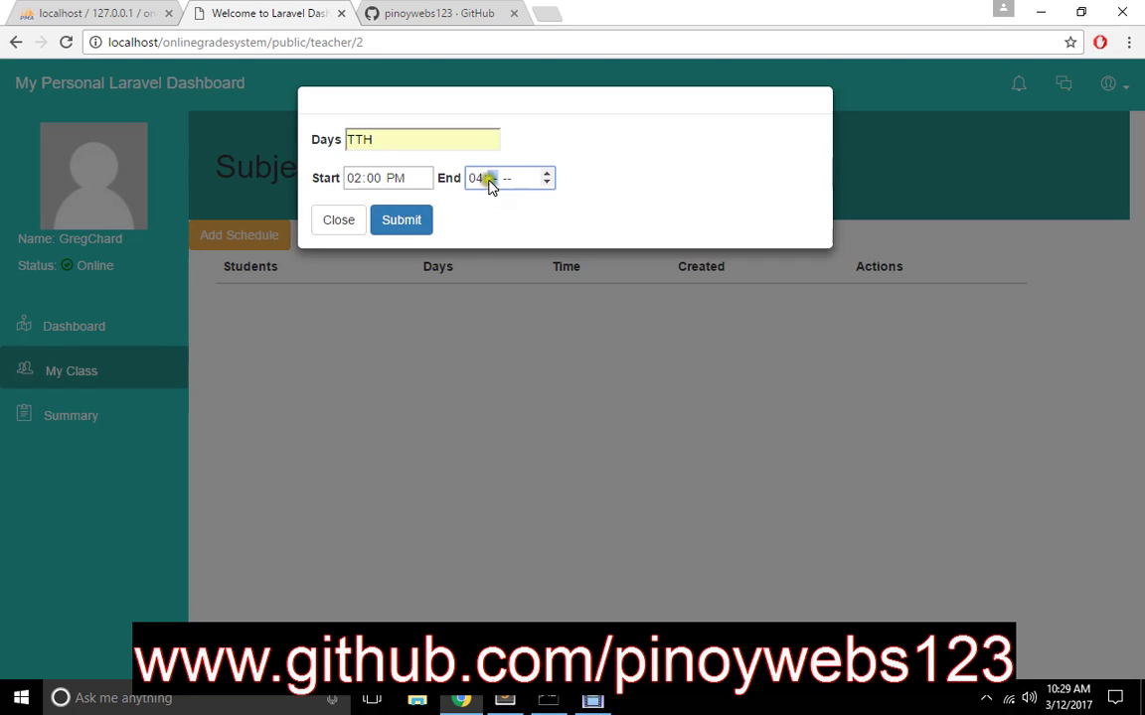
pyautogui.write('00')
pyautogui.click(512, 177)
pyautogui.write('p')
pyautogui.click(537, 194)
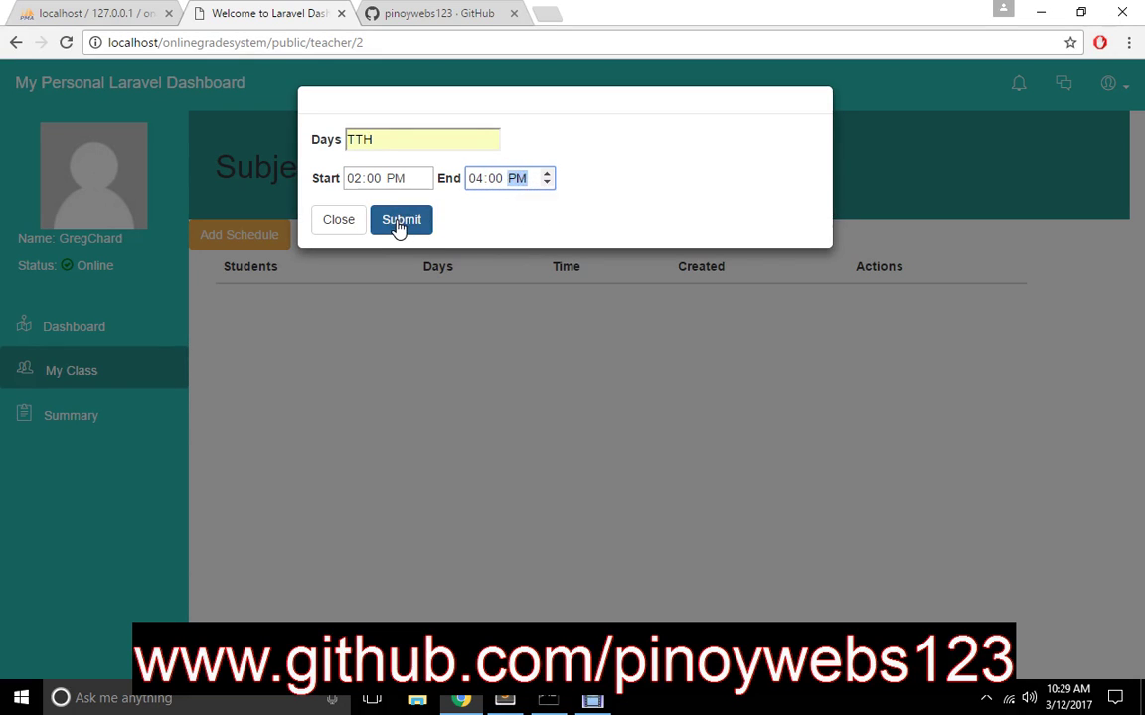
pyautogui.click(398, 228)
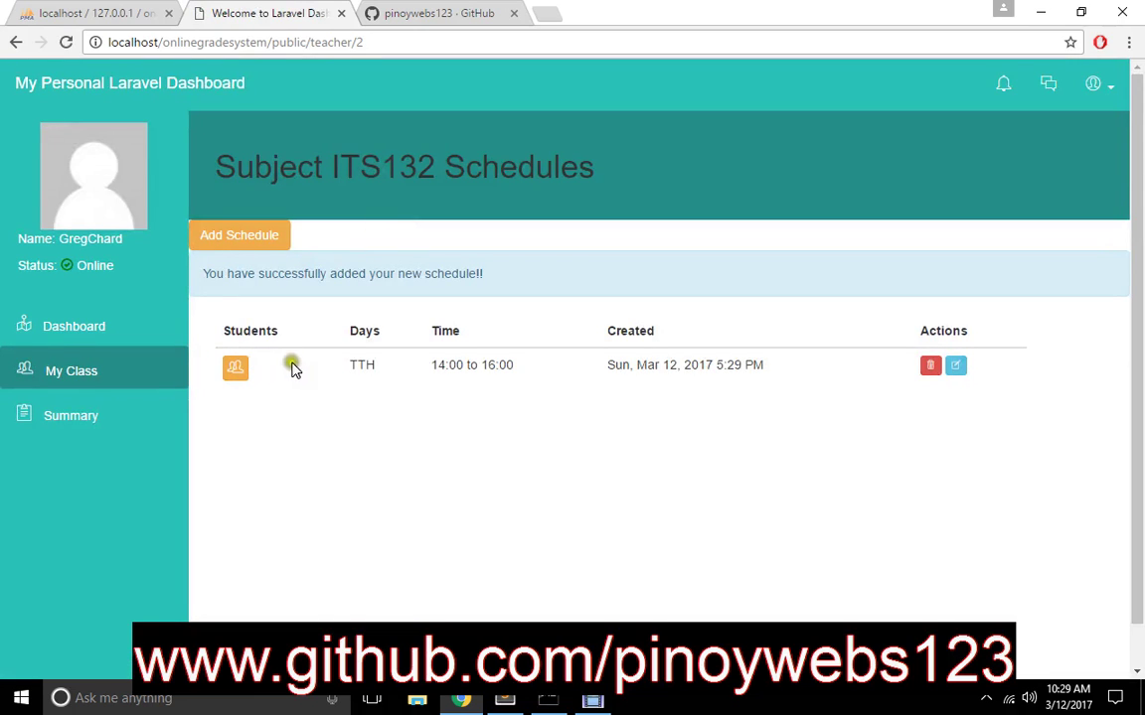
# Return to the class list and review the description and creation date of subject ITS132
pyautogui.click(87, 371)
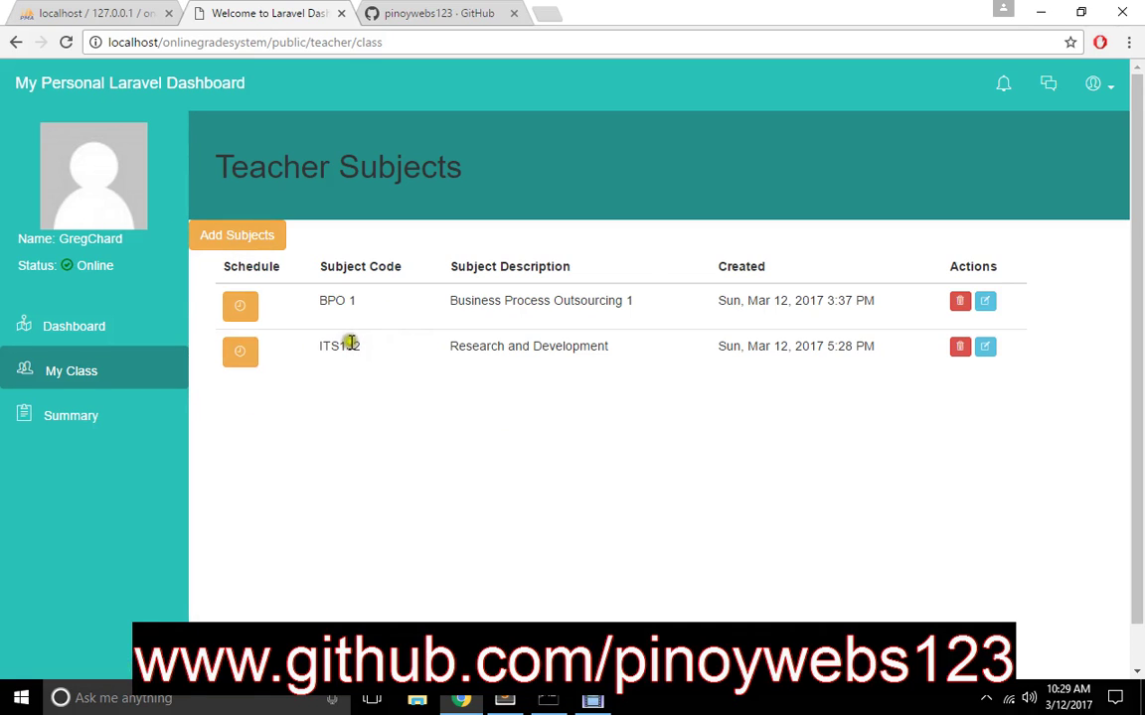
pyautogui.moveTo(443, 348); pyautogui.dragTo(636, 348)
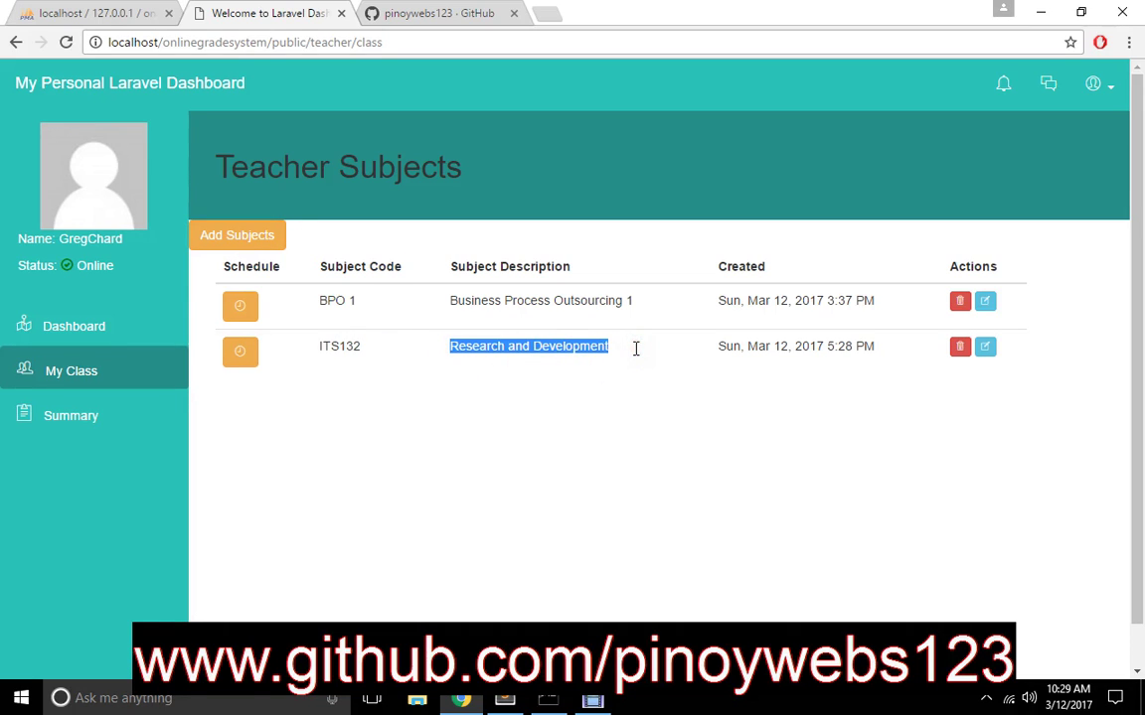
pyautogui.moveTo(715, 346); pyautogui.dragTo(902, 344)
pyautogui.click(736, 416)
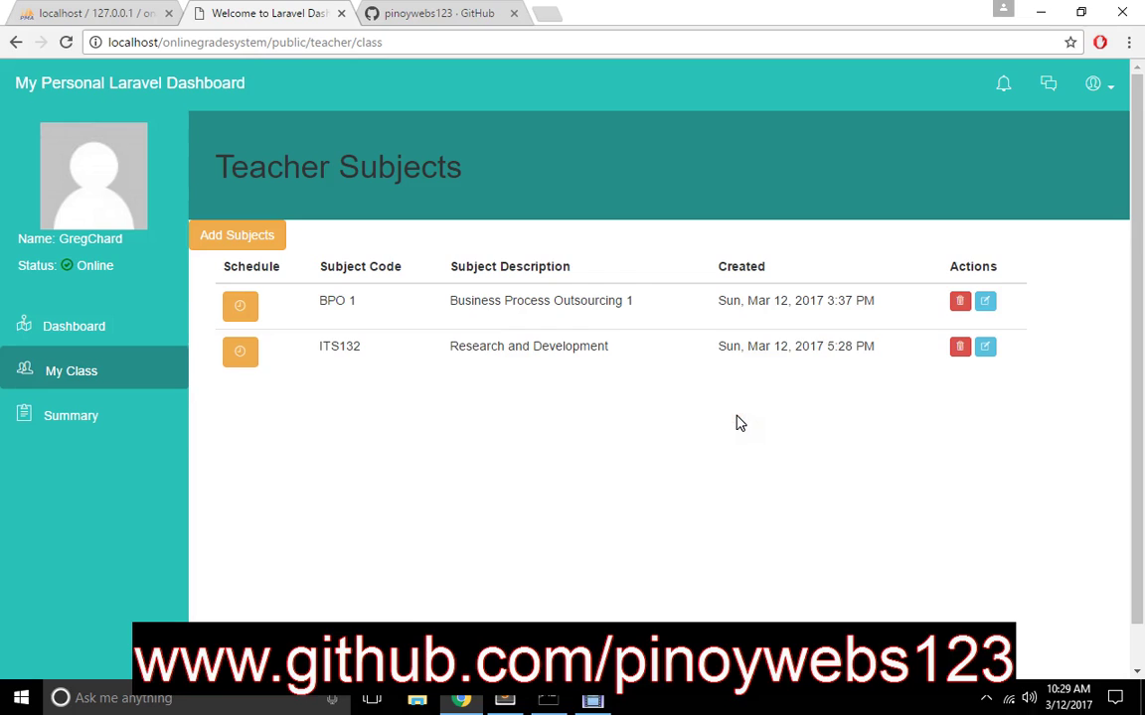
# Reopen the ITS132 schedules and review the TTH entry's time, creation date and available actions
pyautogui.click(240, 355)
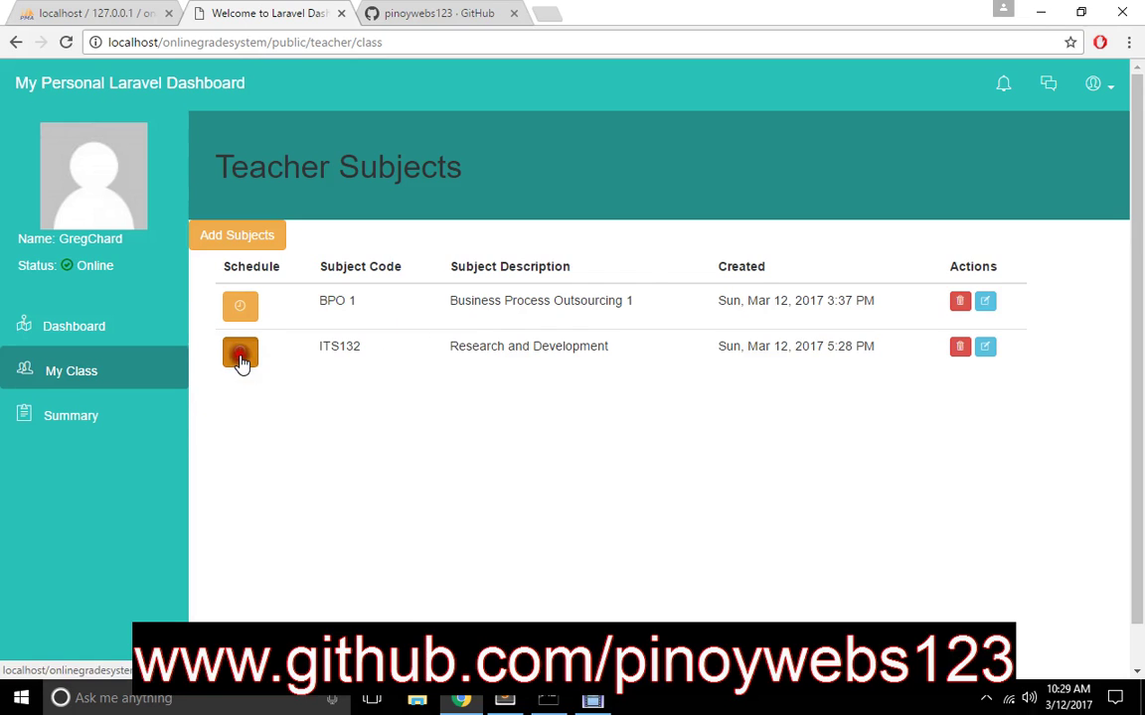
pyautogui.click(227, 236)
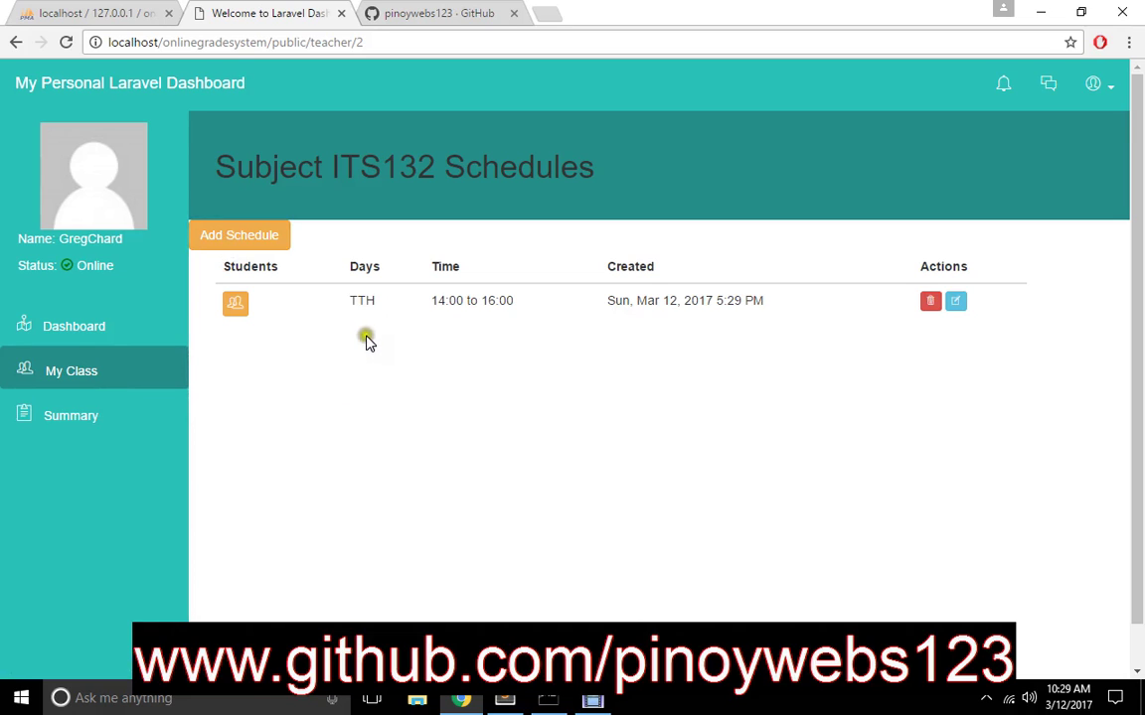
pyautogui.moveTo(432, 300); pyautogui.dragTo(523, 299)
pyautogui.click(486, 351)
pyautogui.moveTo(429, 299); pyautogui.dragTo(805, 297)
pyautogui.click(486, 415)
pyautogui.click(605, 301)
pyautogui.click(736, 371)
pyautogui.click(955, 302)
pyautogui.click(616, 338)
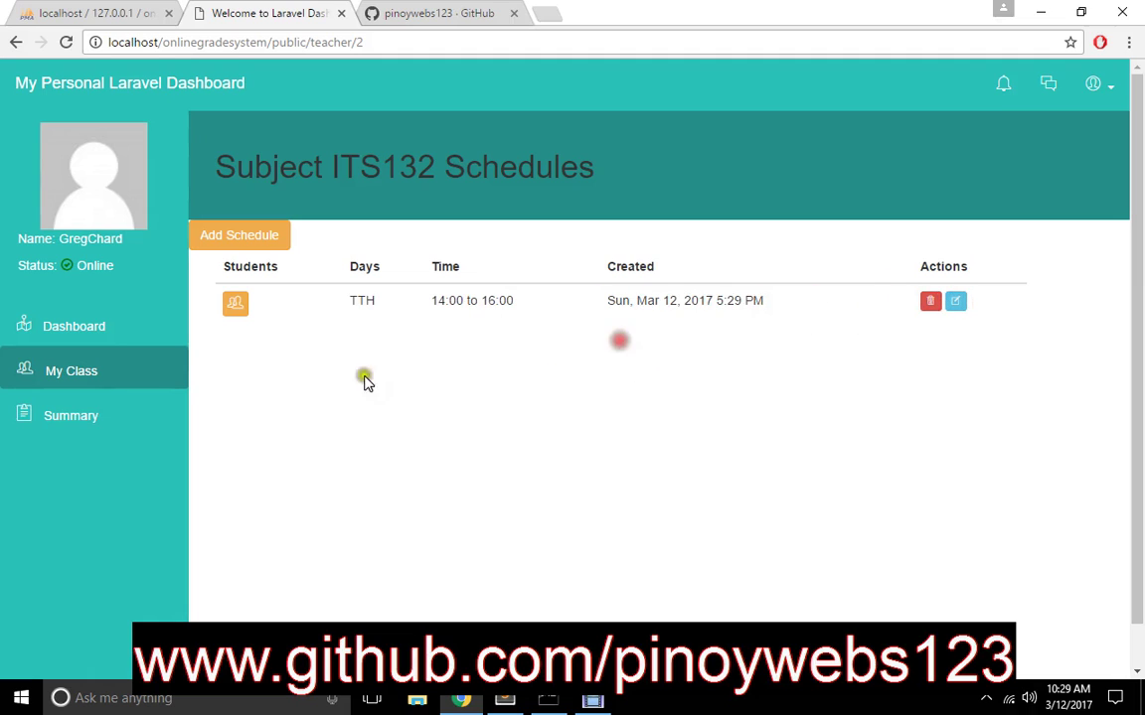
# Open the student list of the TTH schedule and check the subject, day and time in its heading
pyautogui.click(237, 306)
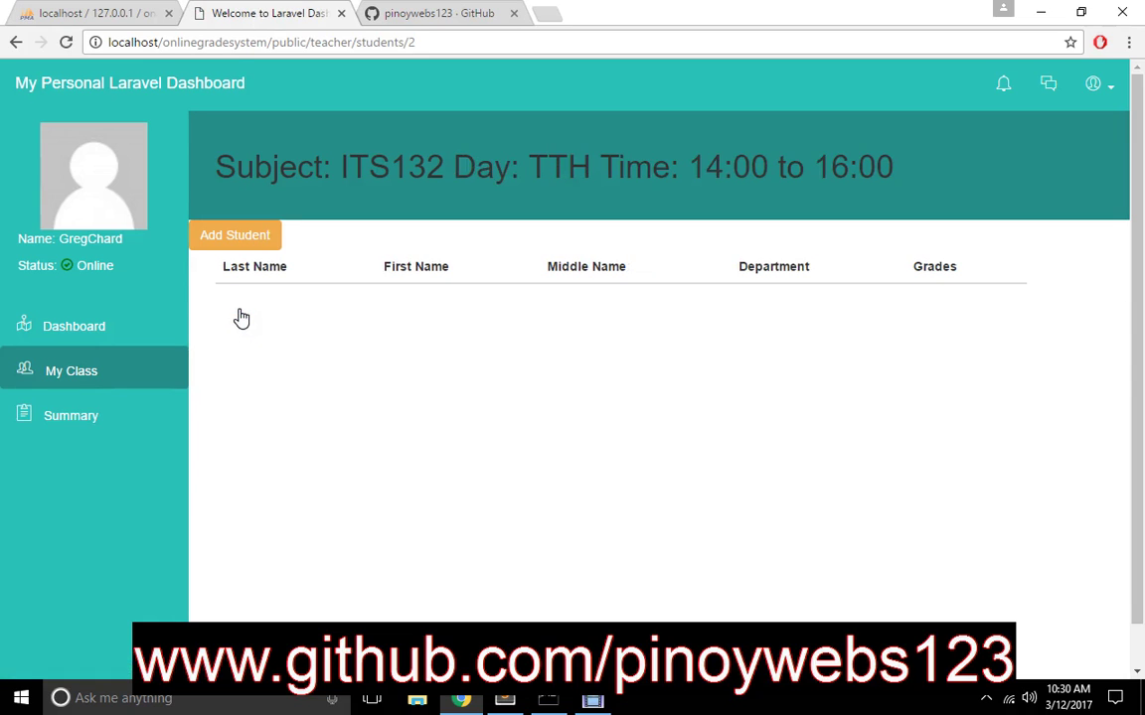
pyautogui.moveTo(226, 168); pyautogui.dragTo(452, 165)
pyautogui.moveTo(529, 165); pyautogui.dragTo(603, 165)
pyautogui.moveTo(675, 216); pyautogui.dragTo(915, 166)
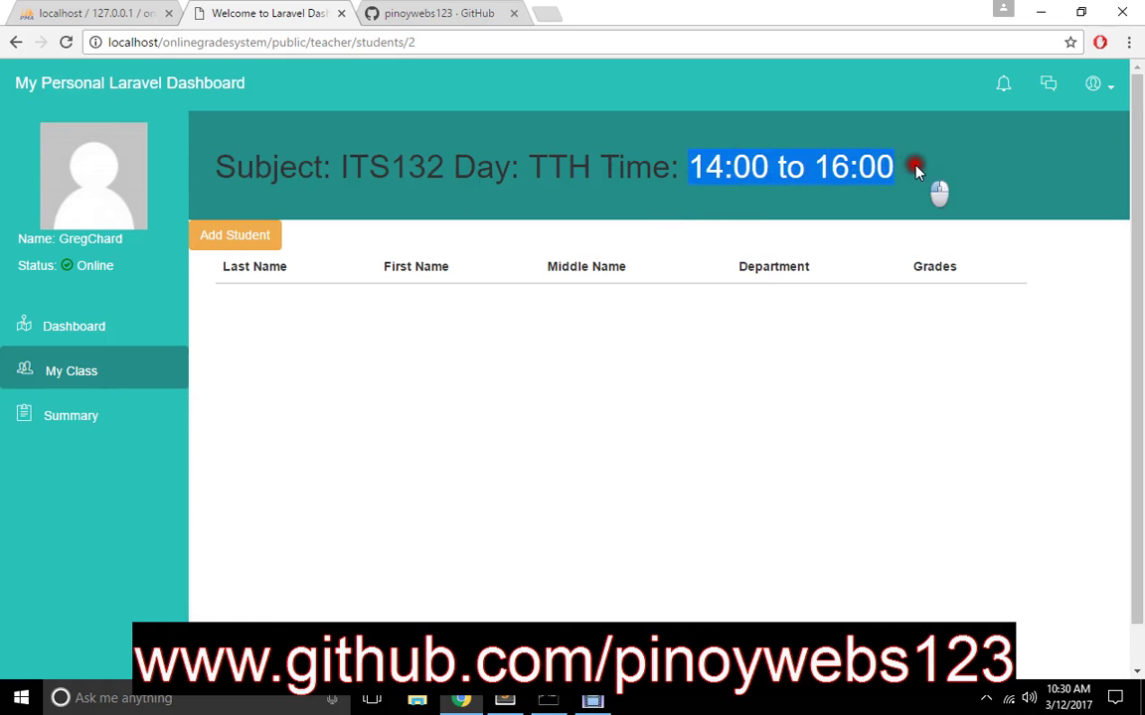
pyautogui.click(915, 167)
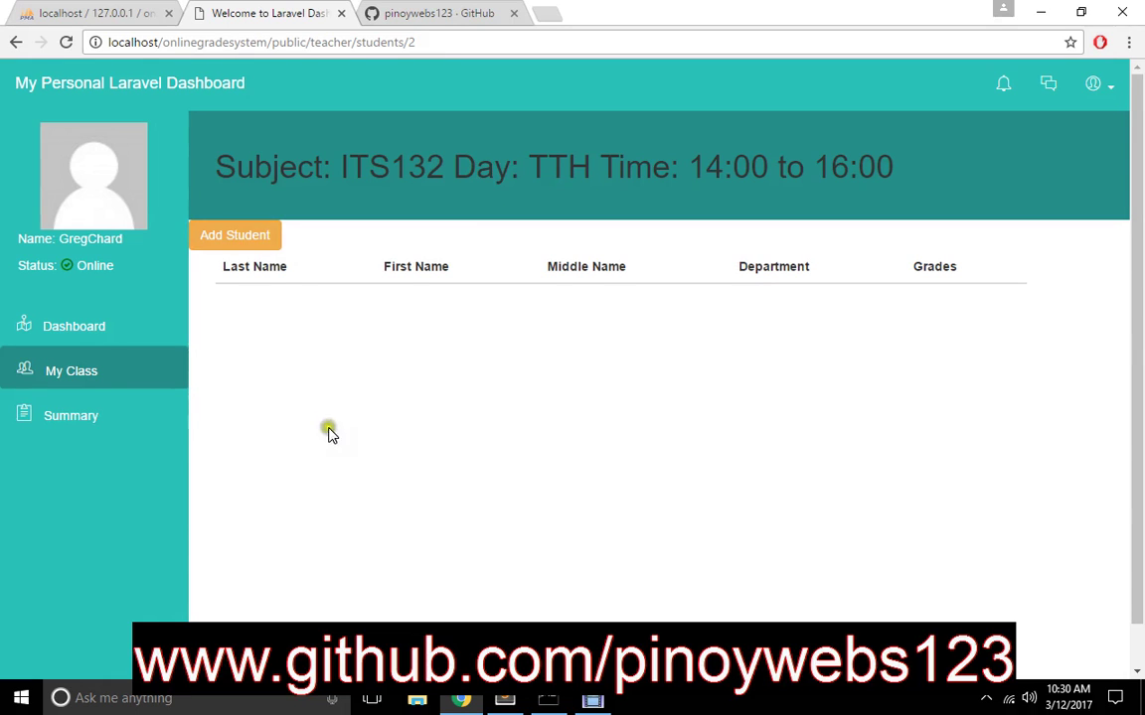
# Try to add a student to the ITS132 class by submitting a student ID, and read the response
pyautogui.click(259, 233)
pyautogui.click(403, 139)
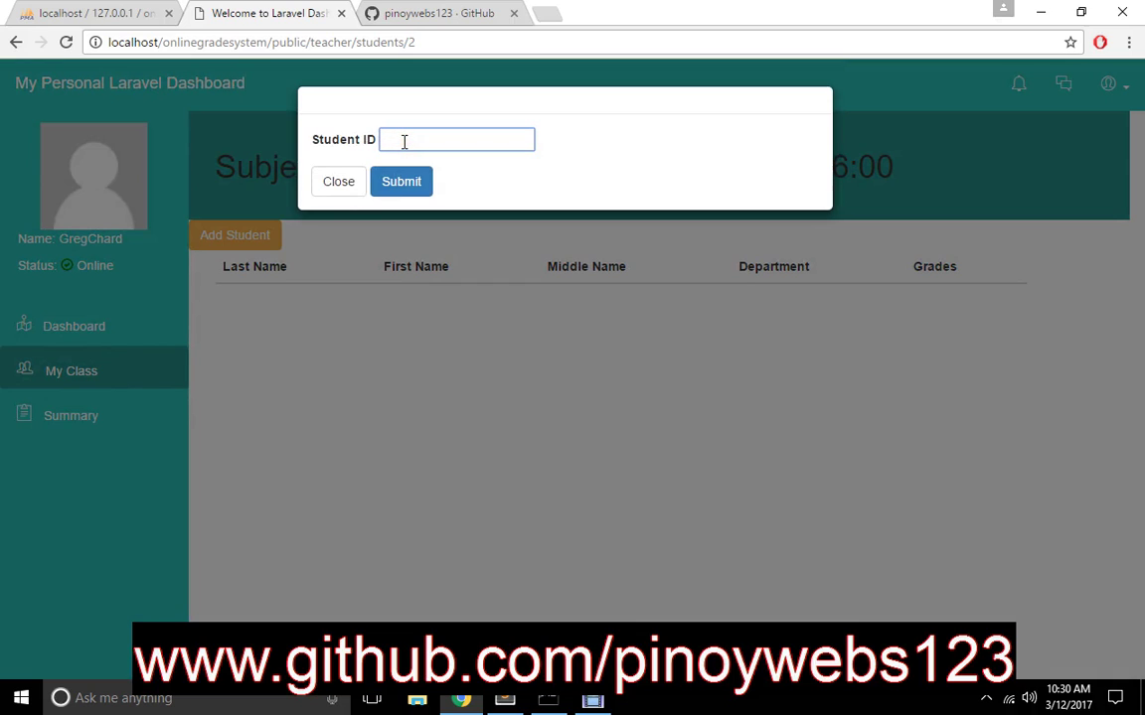
pyautogui.write('5445654')
pyautogui.click(409, 169)
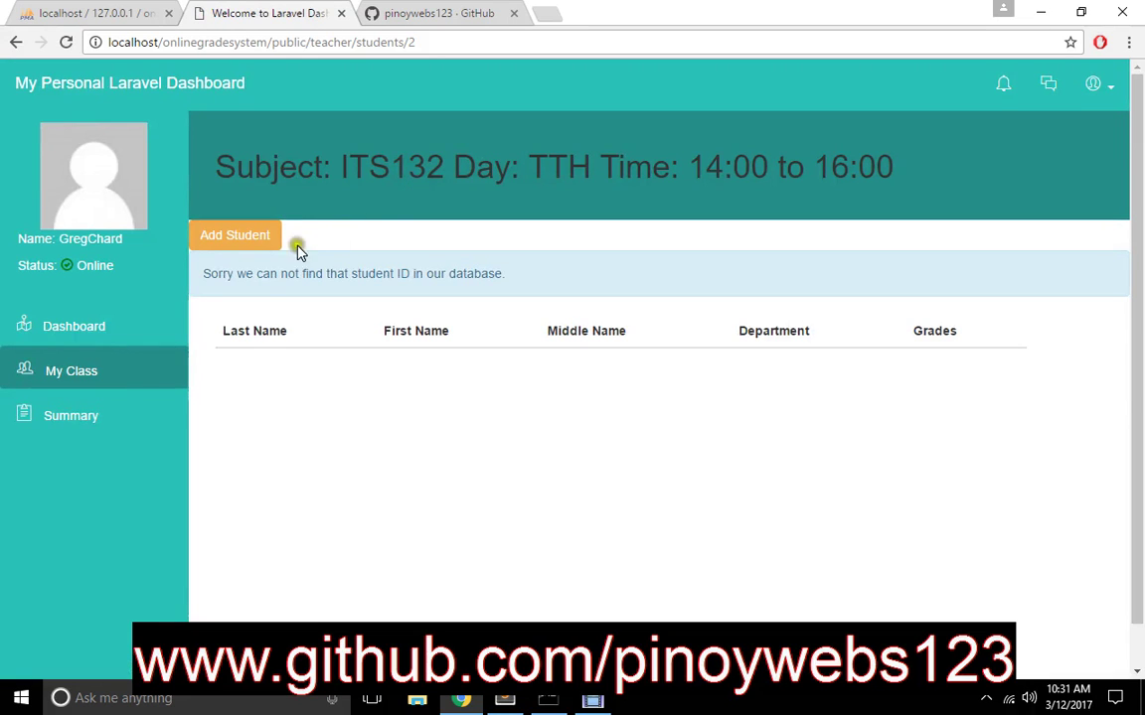
pyautogui.moveTo(203, 278); pyautogui.dragTo(612, 276)
pyautogui.click(612, 276)
# Add a student to the ITS132 TTH class by entering a different student ID and submitting it
pyautogui.click(240, 234)
pyautogui.click(434, 145)
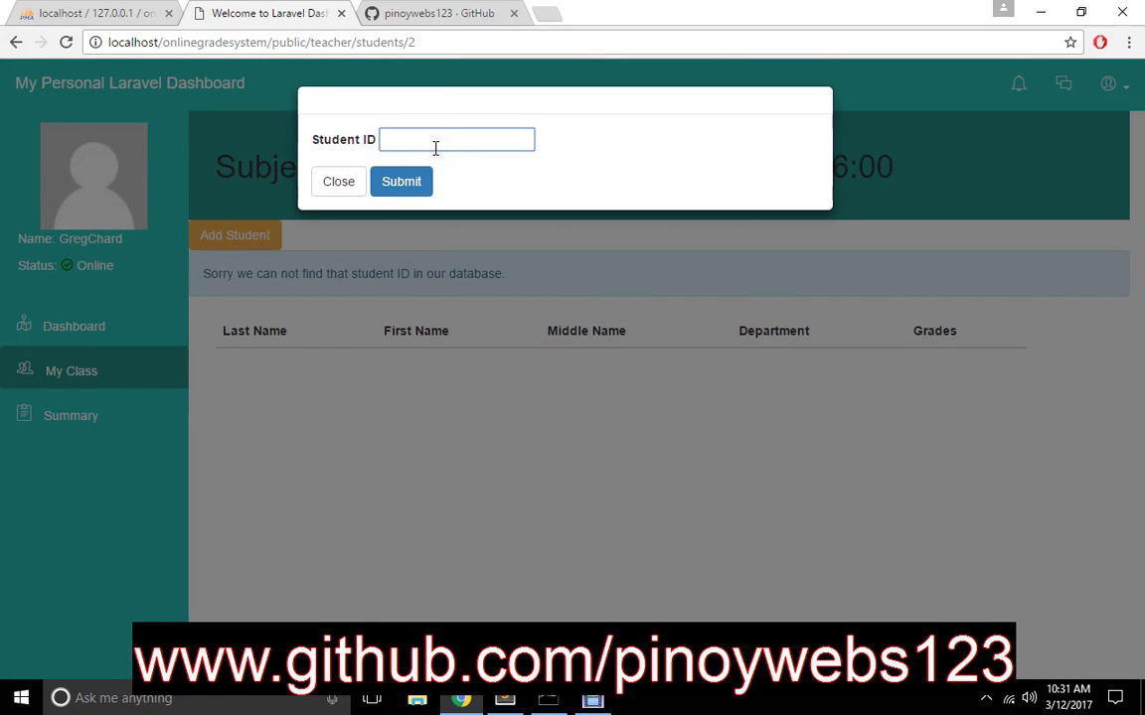
pyautogui.write('23423')
pyautogui.click(427, 162)
pyautogui.click(412, 182)
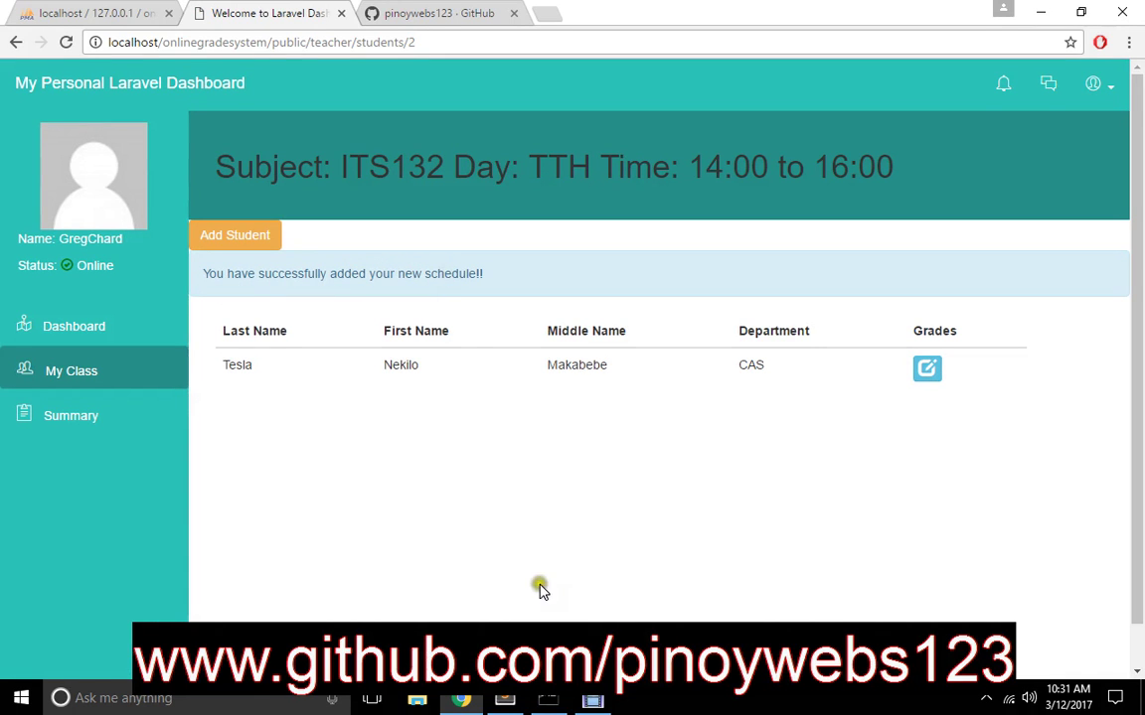
# Switch to Sublime Text, close login.blade.php and open students.blade.php from the teacher views folder
pyautogui.click(504, 700)
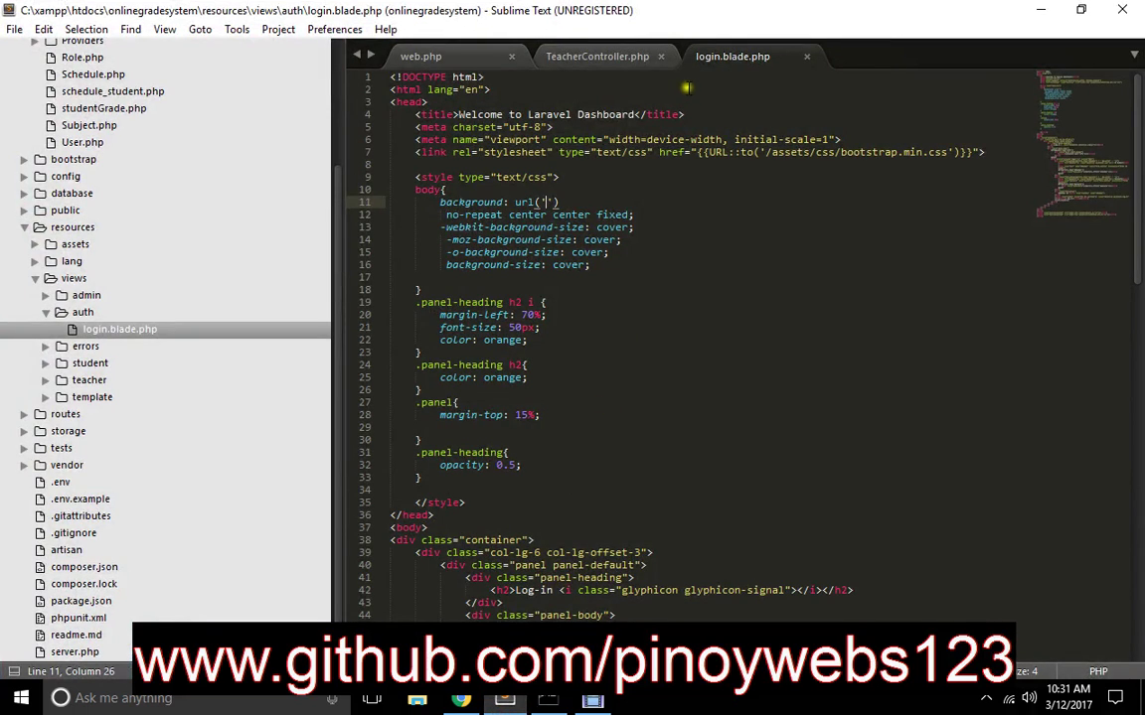
pyautogui.middleClick(735, 57)
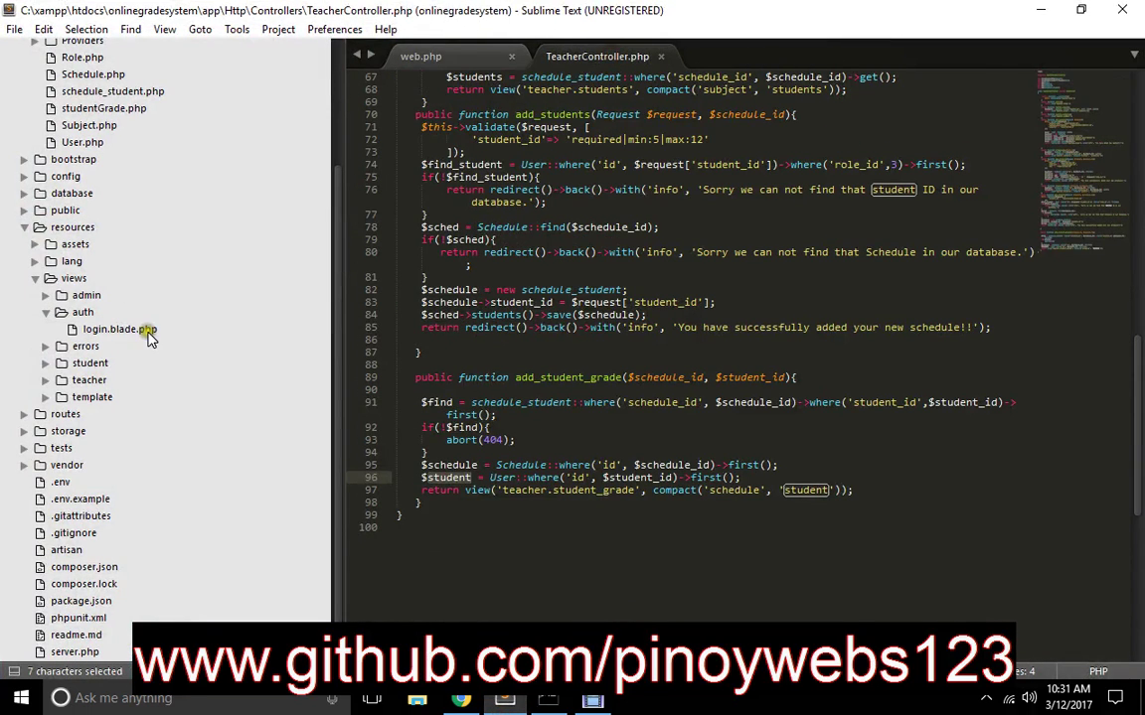
pyautogui.click(461, 701)
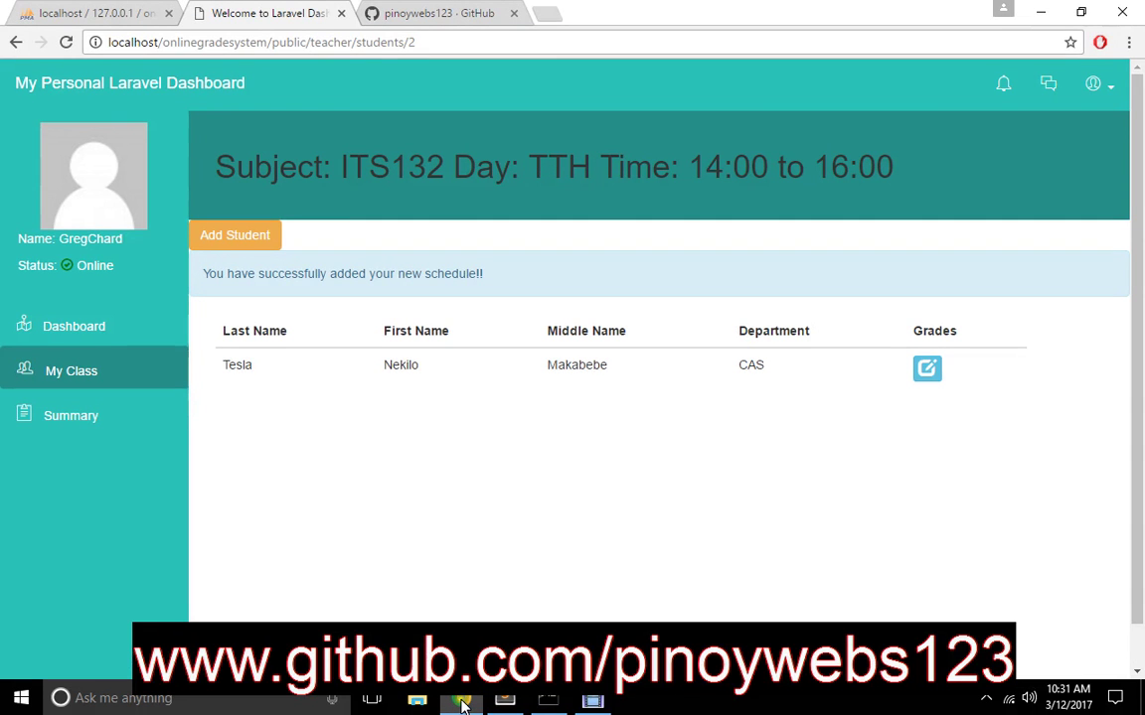
pyautogui.click(461, 701)
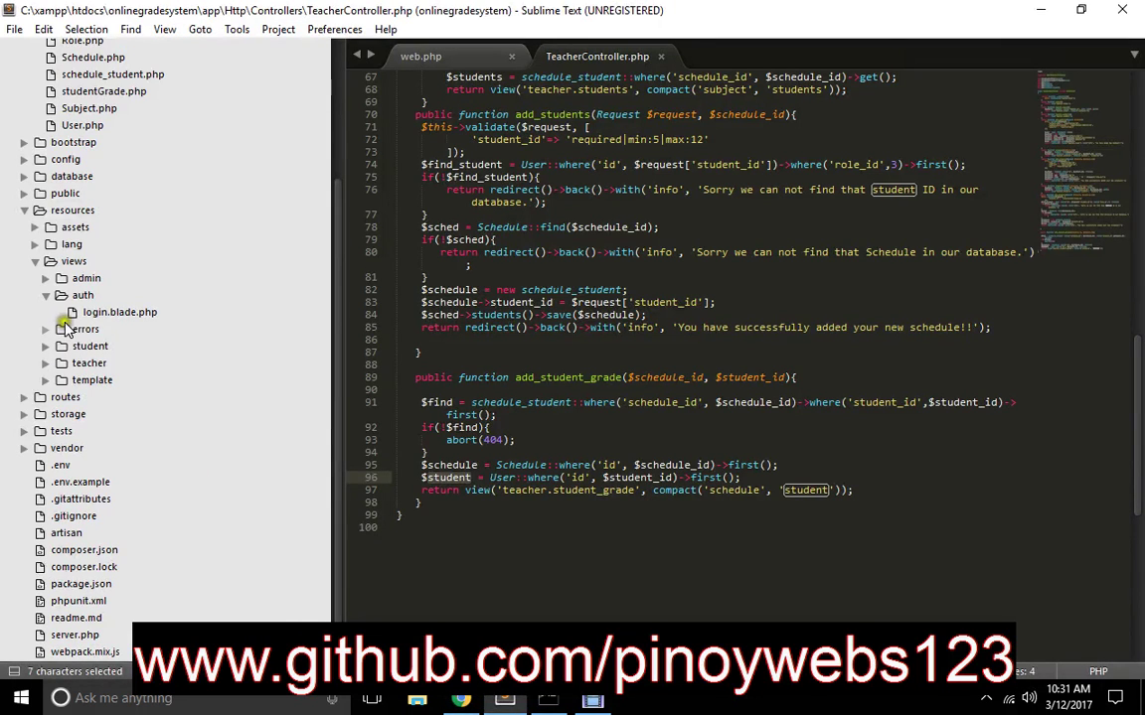
pyautogui.click(80, 295)
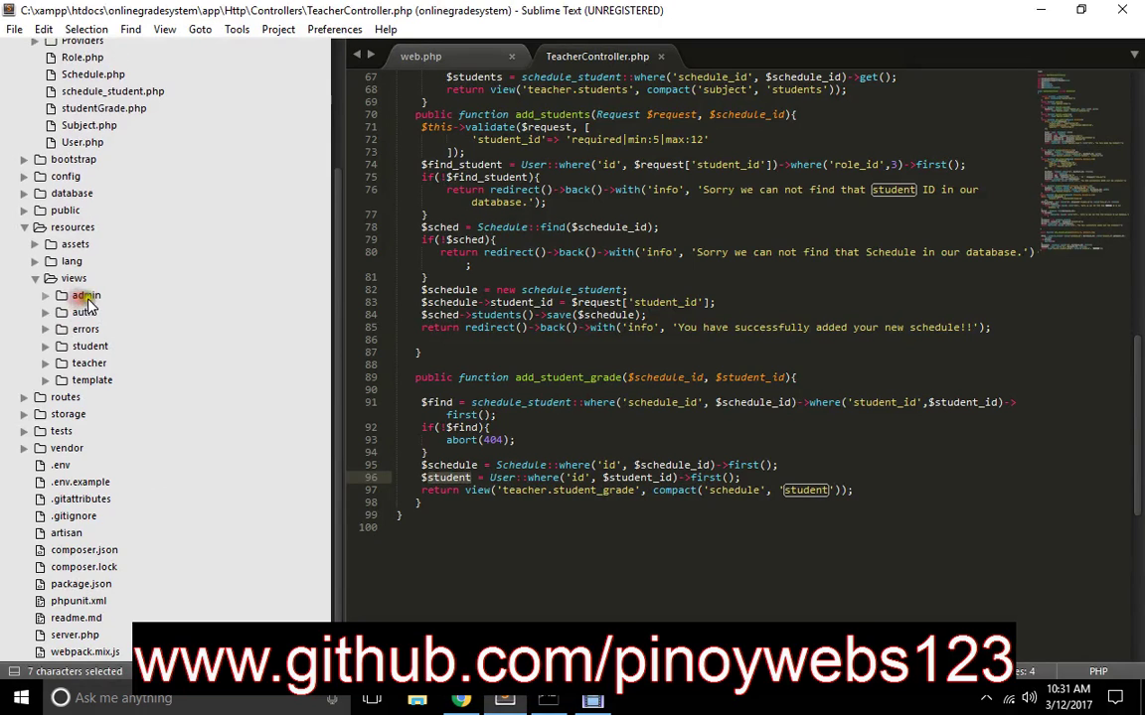
pyautogui.click(91, 363)
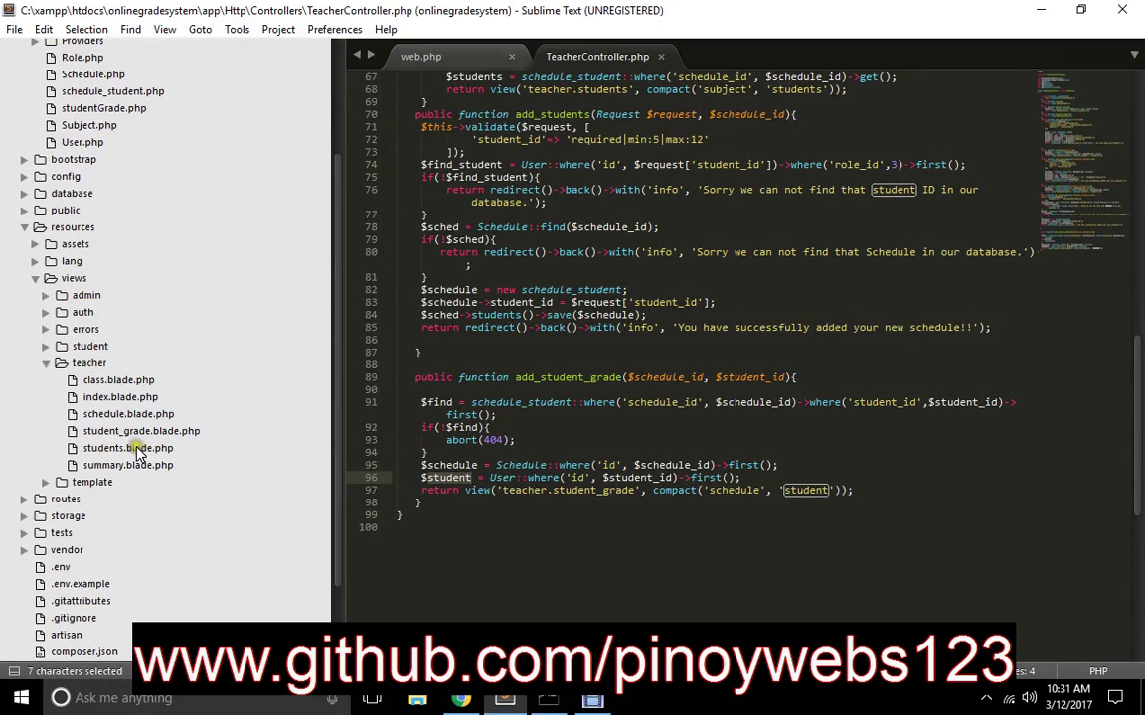
pyautogui.doubleClick(159, 448)
pyautogui.scroll(-5, 572, 399)
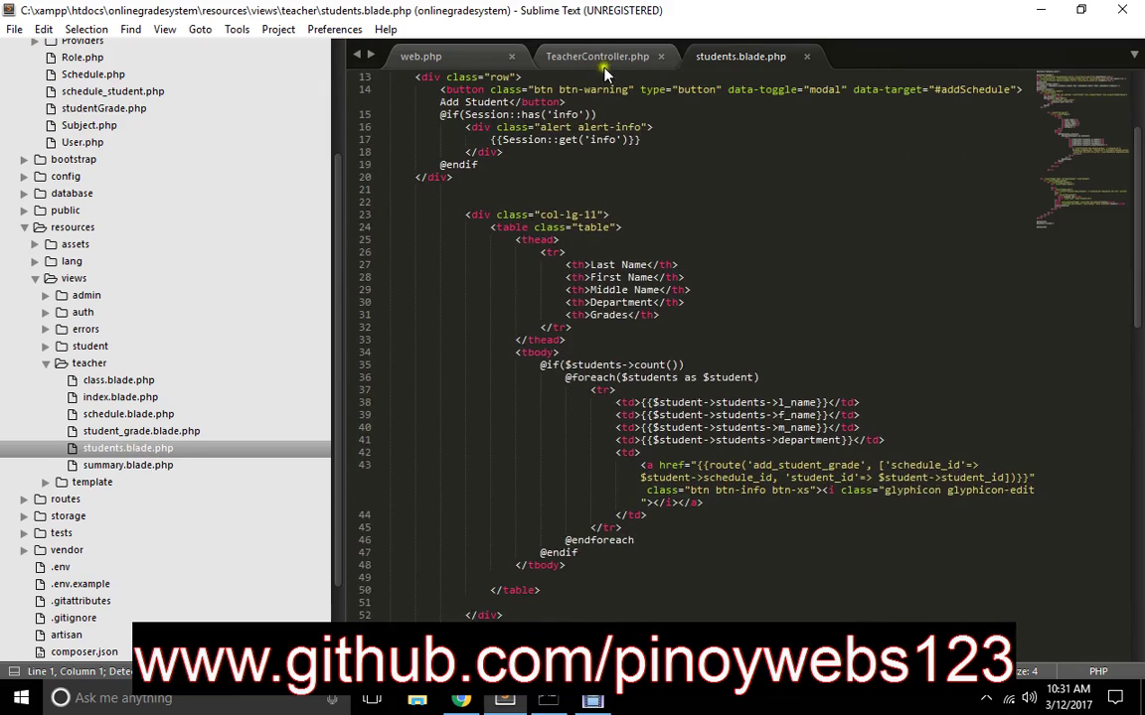
# In TeacherController.php, replace "schedule" with "student" in the success message of add_students and save the file
pyautogui.click(544, 55)
pyautogui.scroll(2, 736, 318)
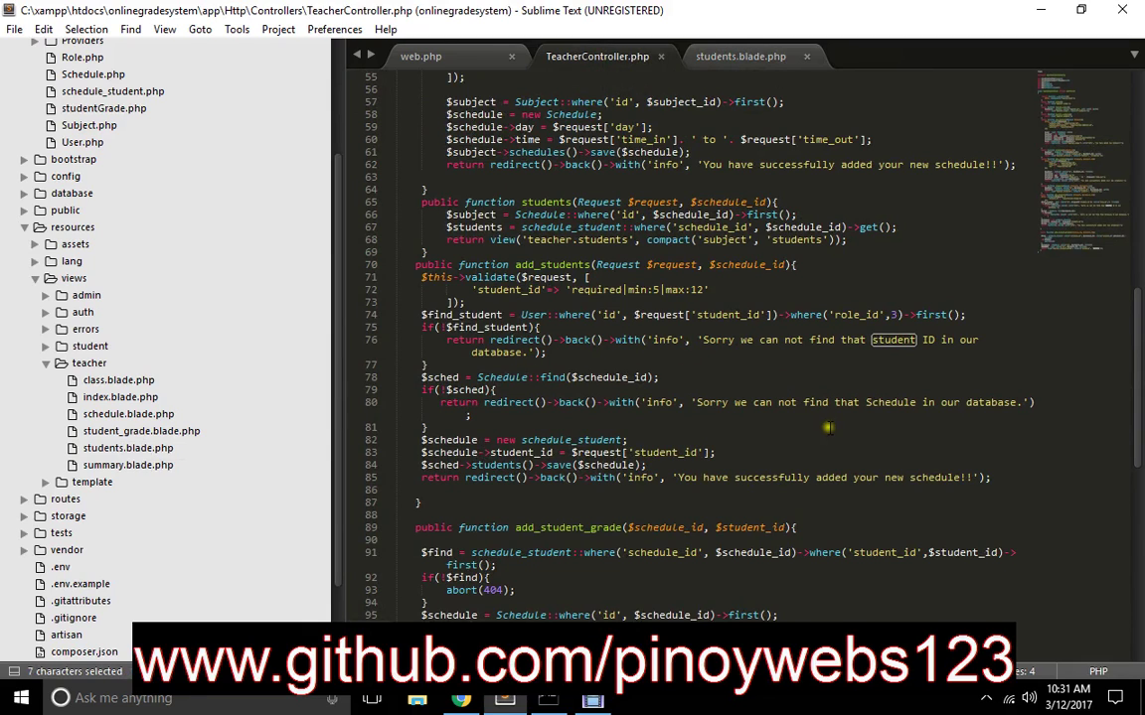
pyautogui.scroll(-3, 767, 378)
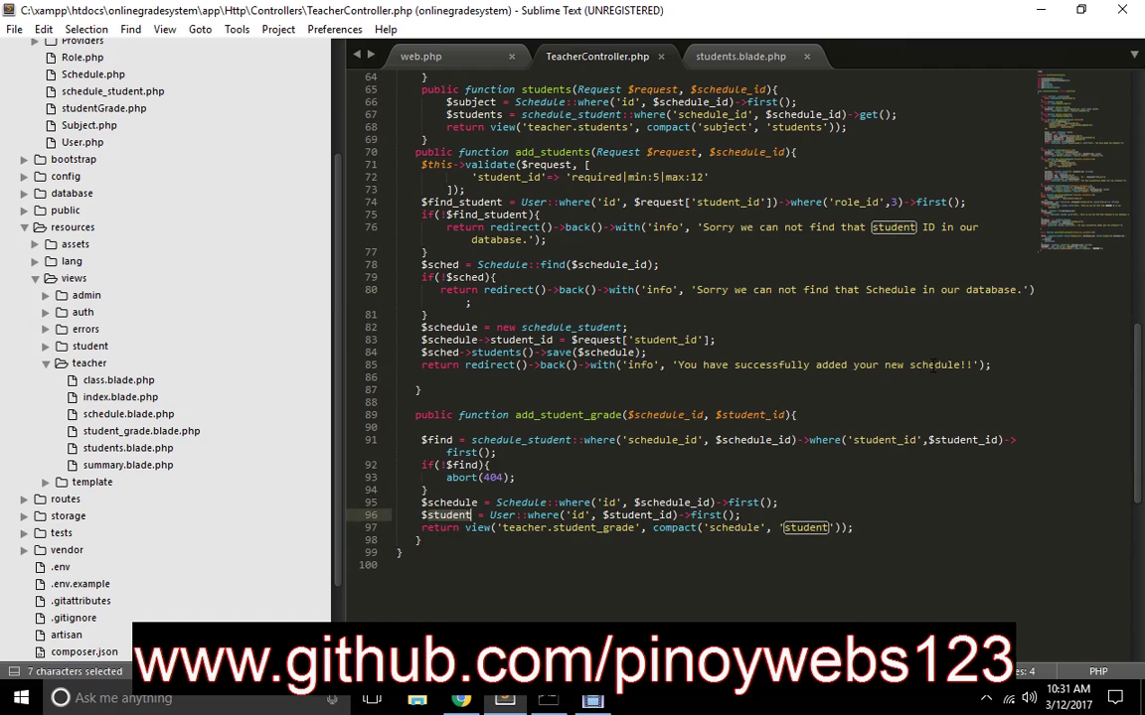
pyautogui.doubleClick(935, 364)
pyautogui.write('student')
pyautogui.hotkey('ctrl', 's')
# Return to the browser, reload the class's student list and check the subject, day and time in its heading
pyautogui.hotkey('alt', 'Tab')
pyautogui.press('F5')
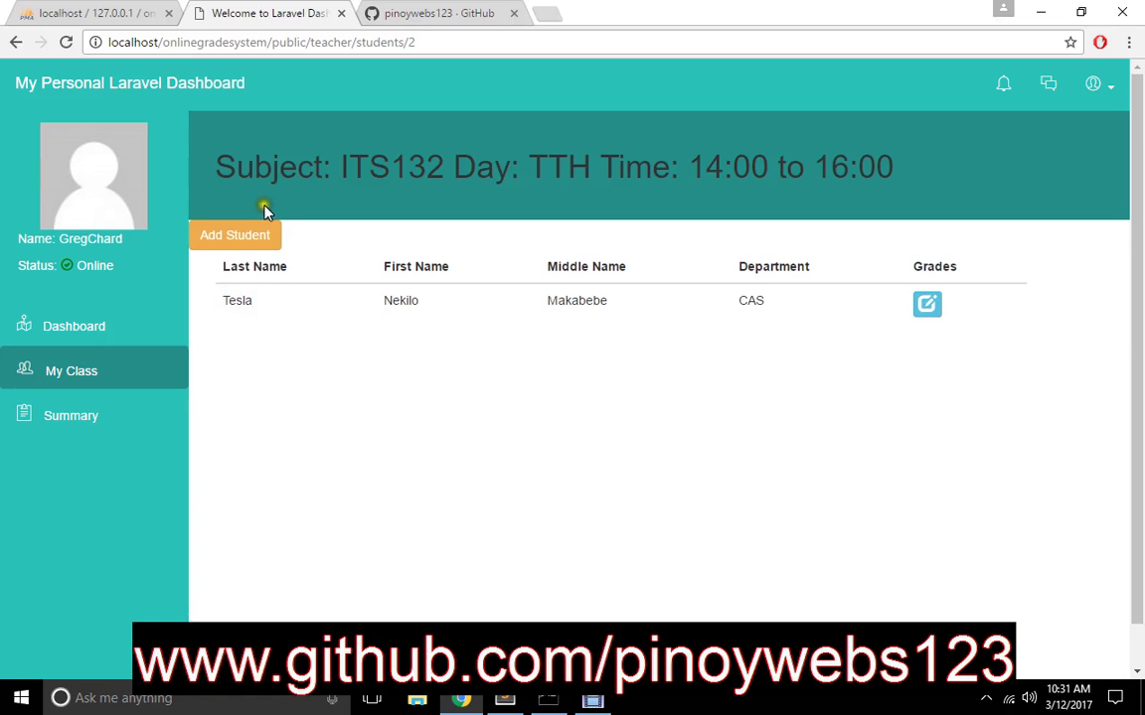
pyautogui.moveTo(338, 164); pyautogui.dragTo(451, 176)
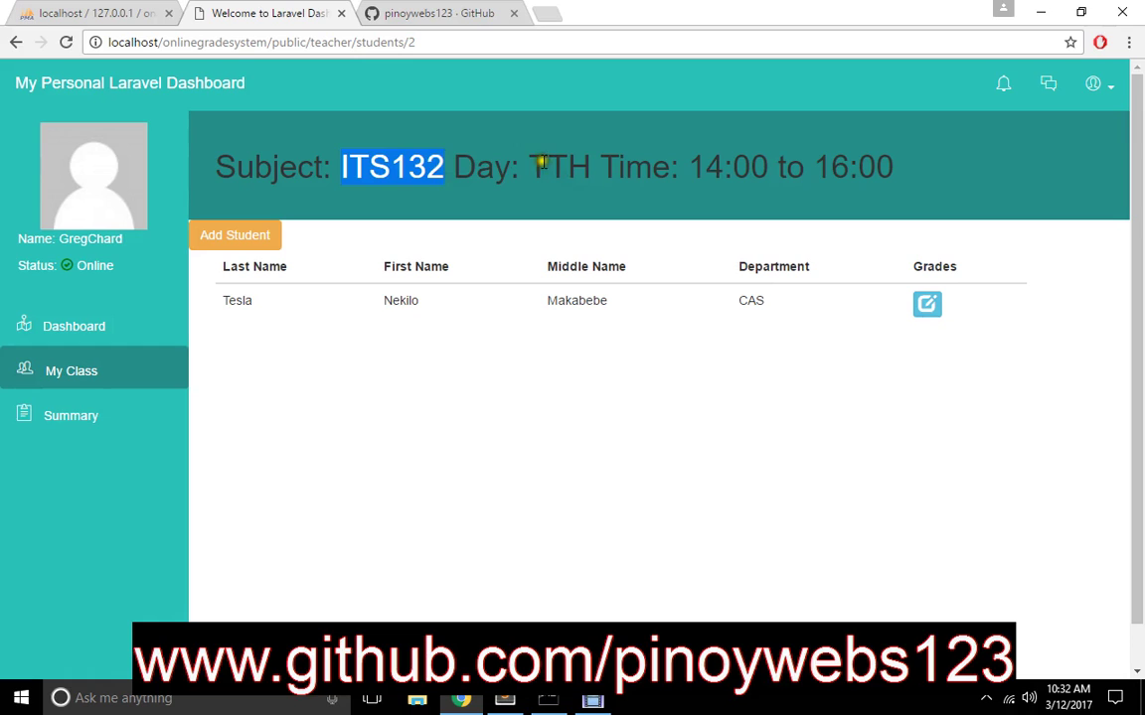
pyautogui.moveTo(528, 169); pyautogui.dragTo(608, 183)
pyautogui.moveTo(703, 167); pyautogui.dragTo(909, 179)
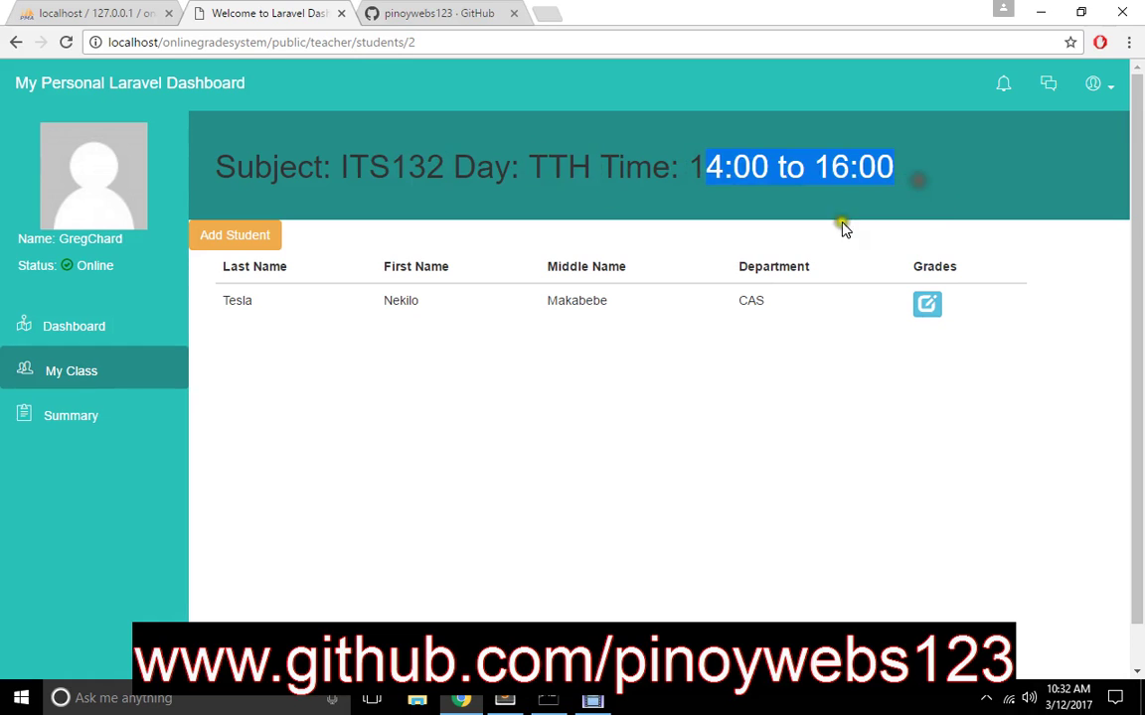
pyautogui.click(706, 389)
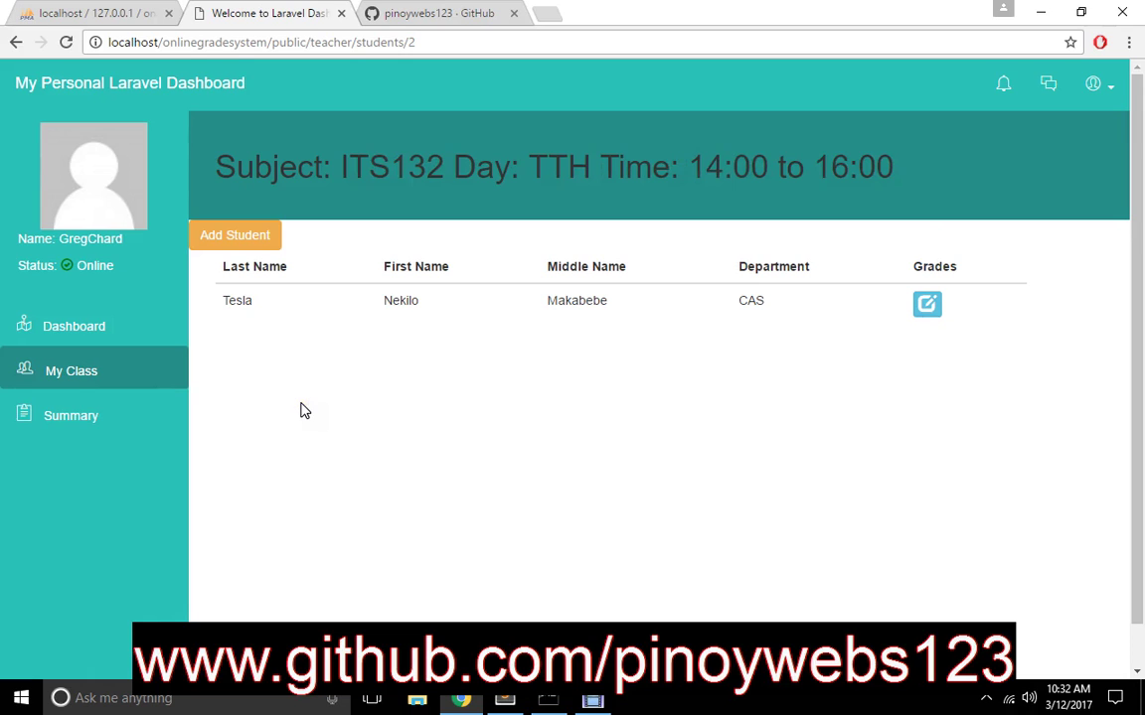
pyautogui.click(407, 448)
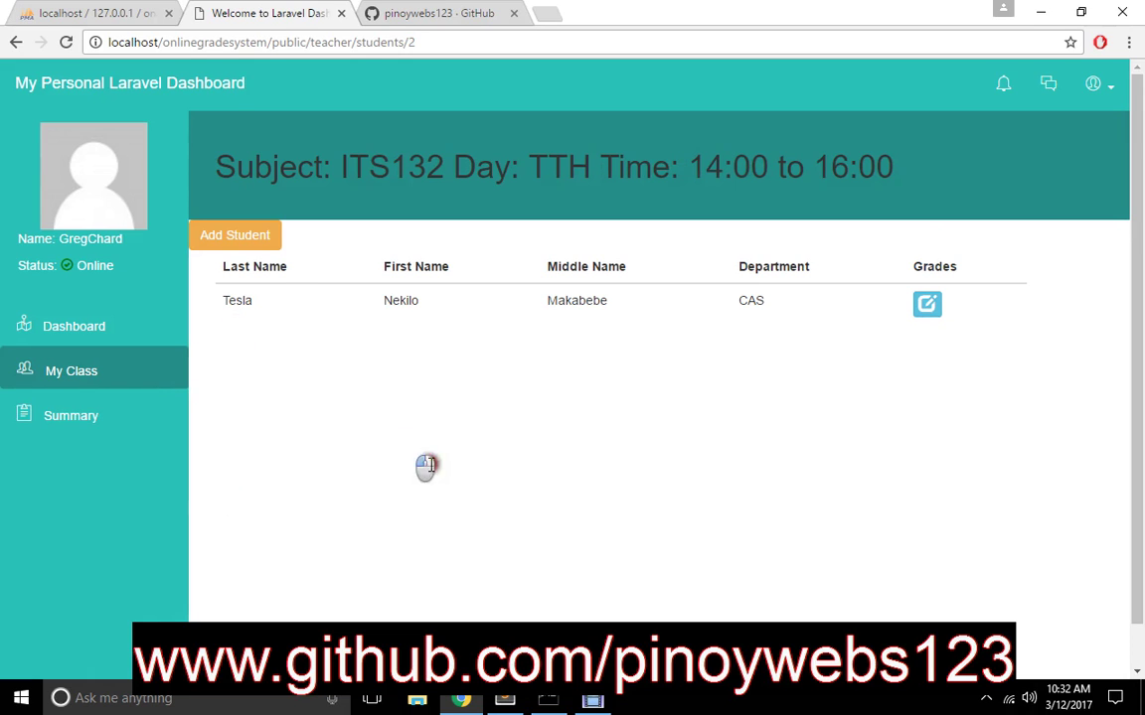
# Review the student table's name, department and grades columns and the grade action in the student's row
pyautogui.moveTo(222, 298); pyautogui.dragTo(716, 532)
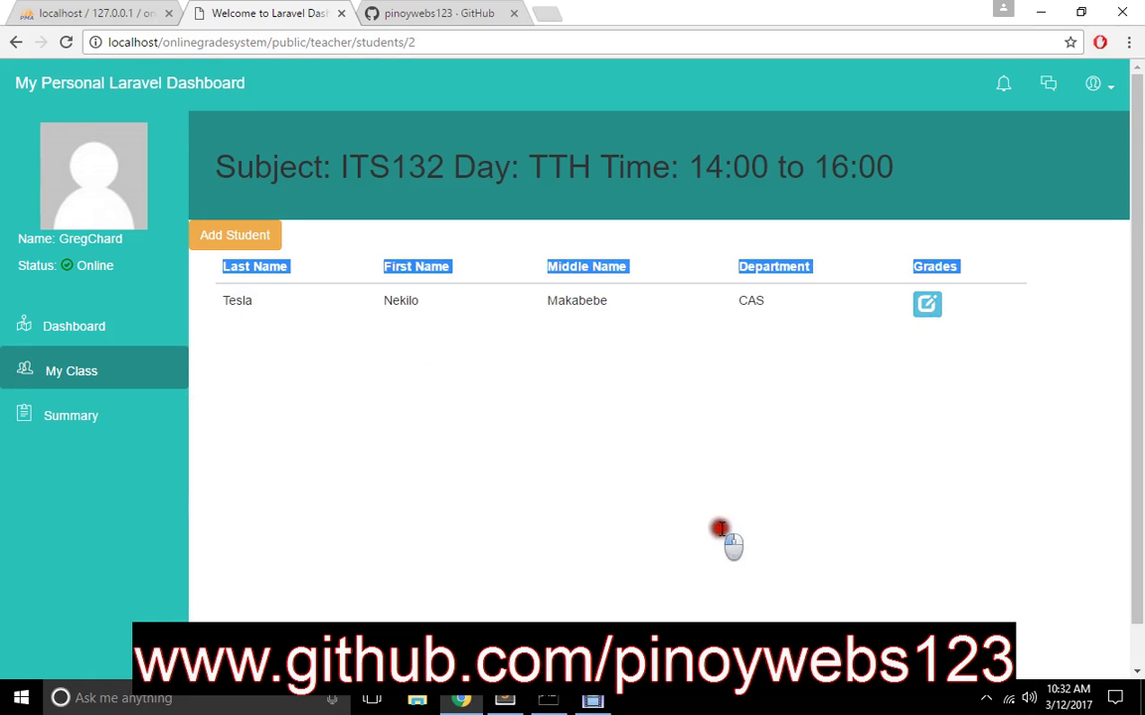
pyautogui.scroll(-1, 724, 537)
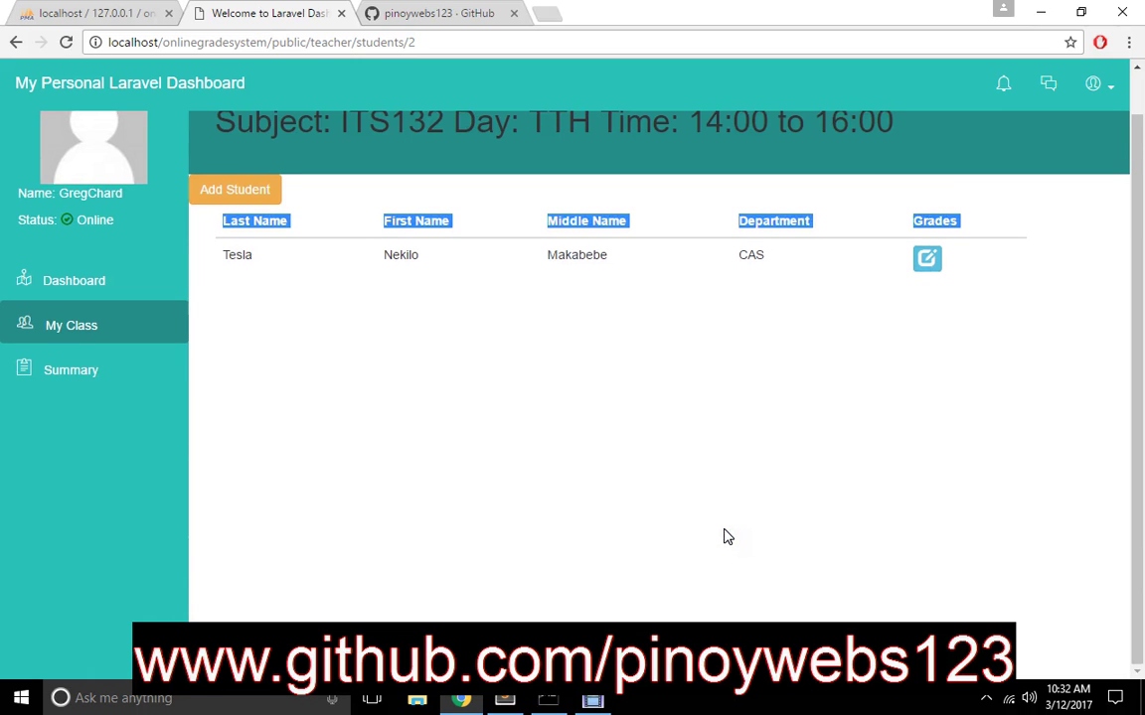
pyautogui.scroll(1, 727, 536)
pyautogui.scroll(-1, 727, 536)
pyautogui.scroll(1, 636, 417)
pyautogui.click(540, 380)
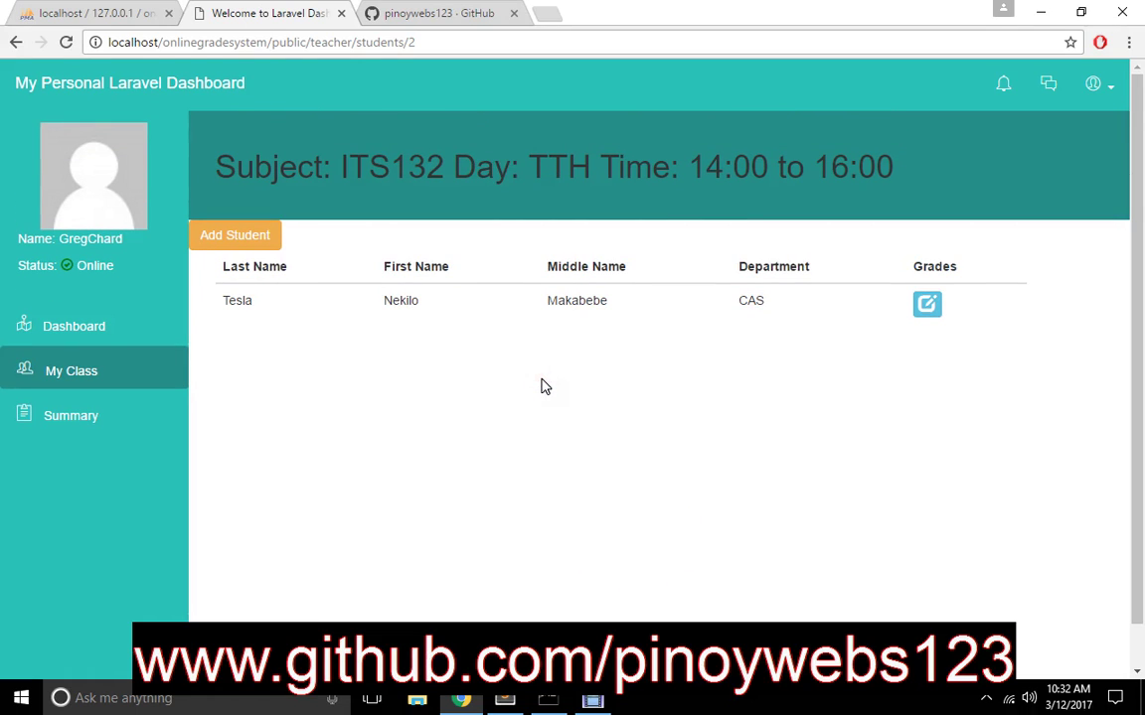
pyautogui.click(928, 305)
# Enter another student ID in the add-student form and submit it for the ITS132 class
pyautogui.click(237, 245)
pyautogui.click(454, 139)
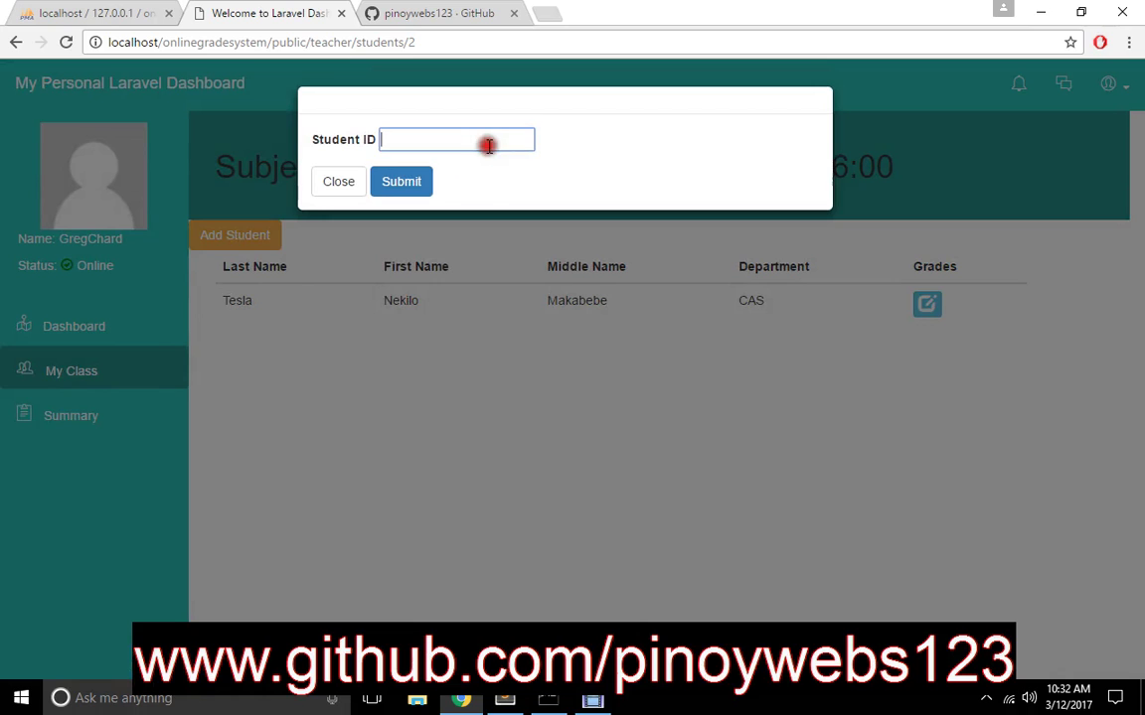
pyautogui.write('32423')
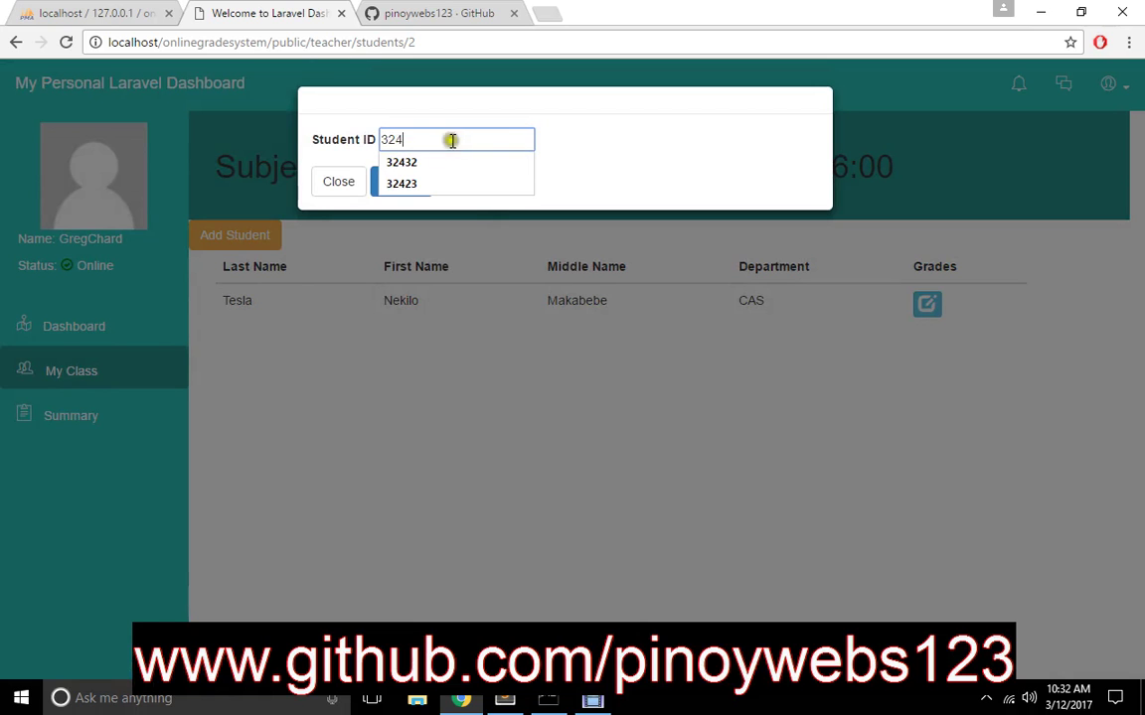
pyautogui.click(401, 183)
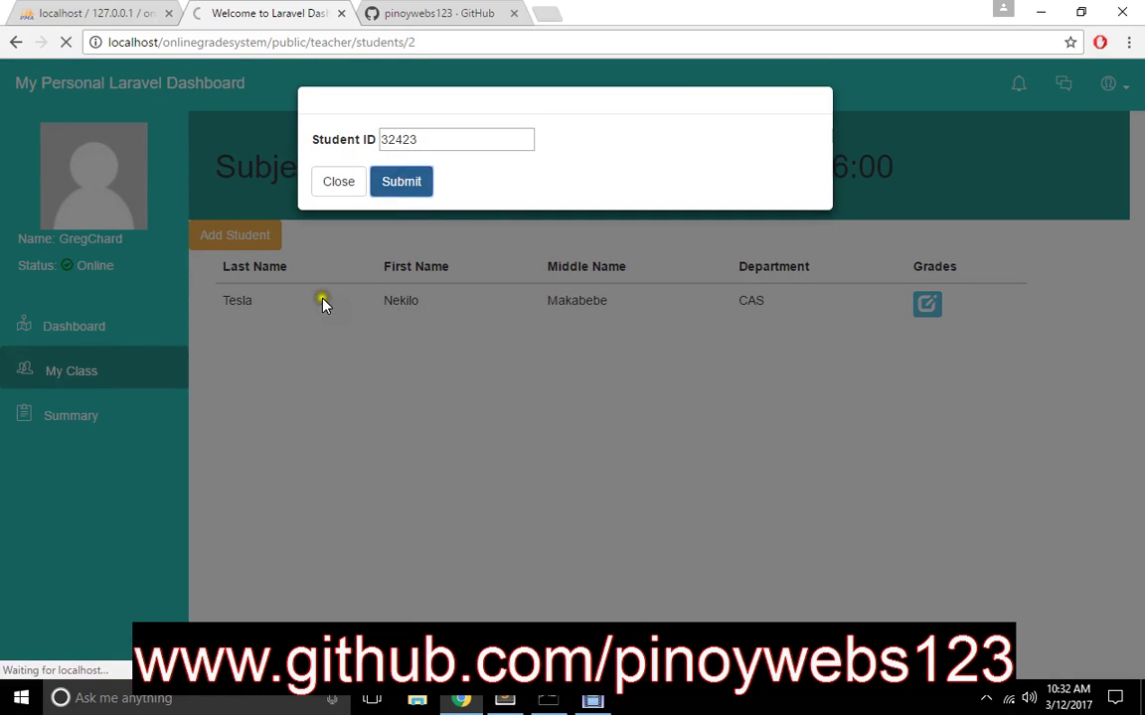